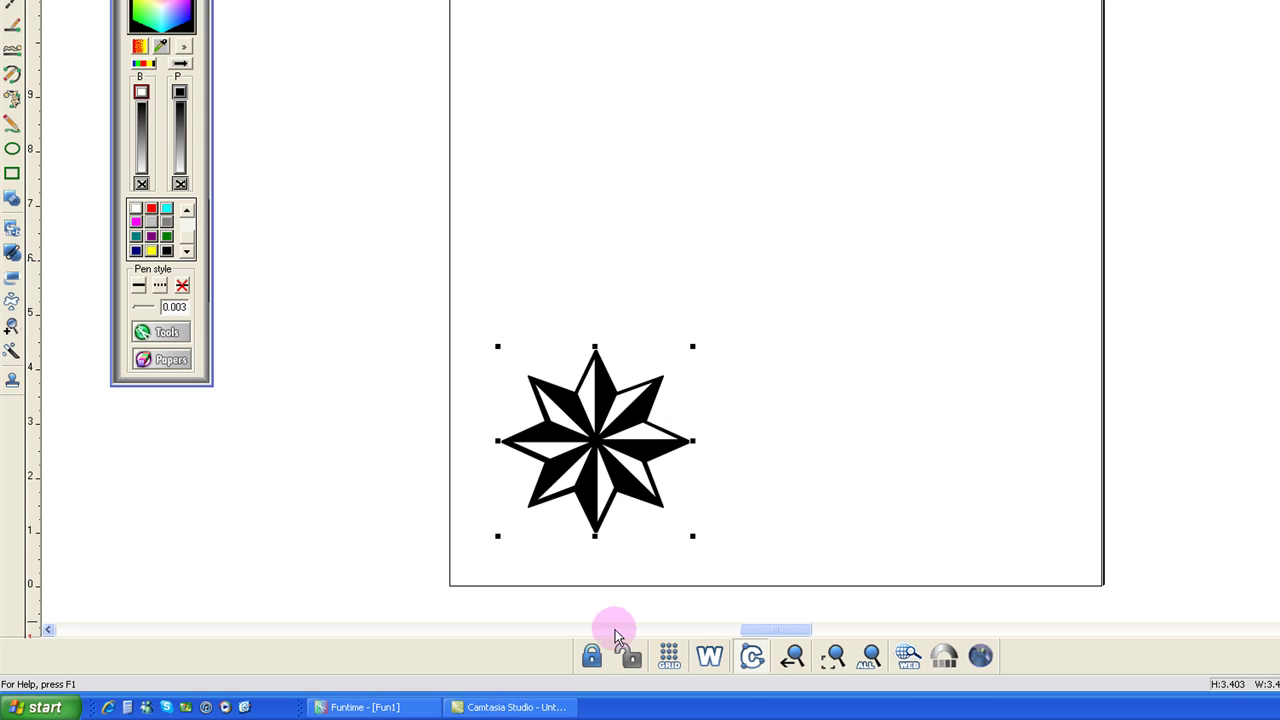
Show the grid with a dimension of 1 and centre the star on the page.
{"action": "left_click", "coordinate": [670, 657]}
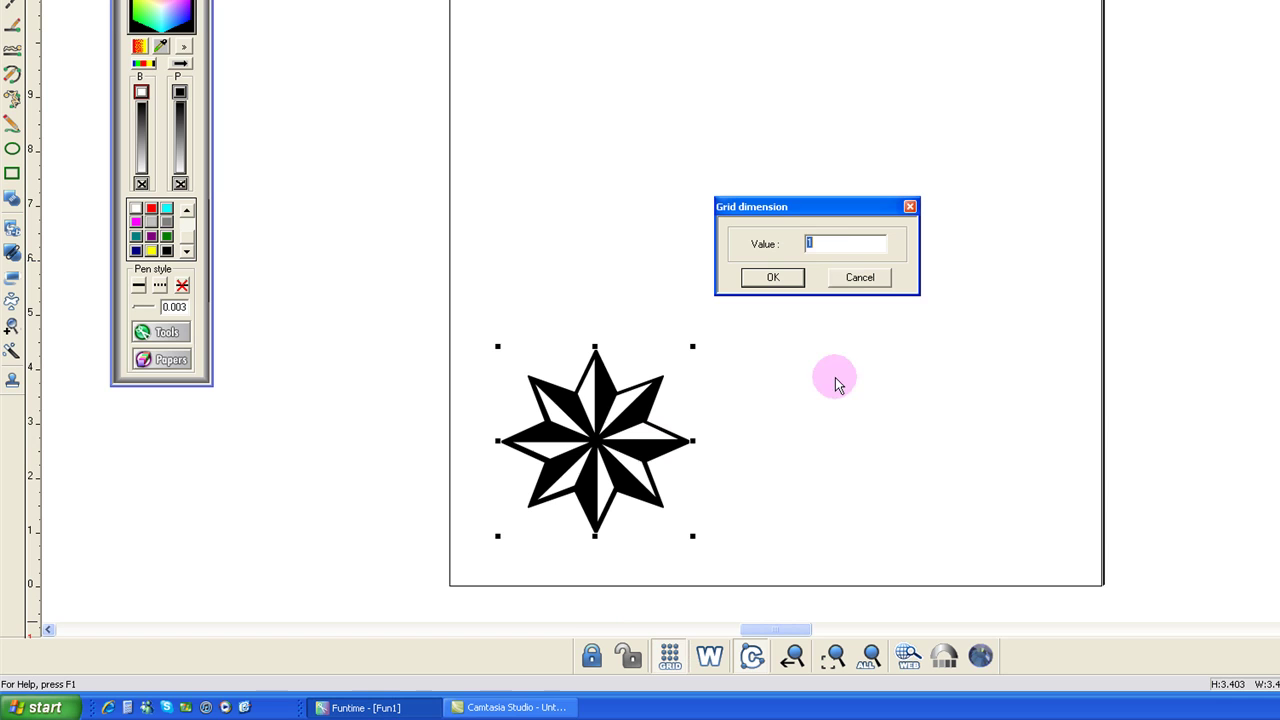
{"action": "left_click", "coordinate": [773, 277]}
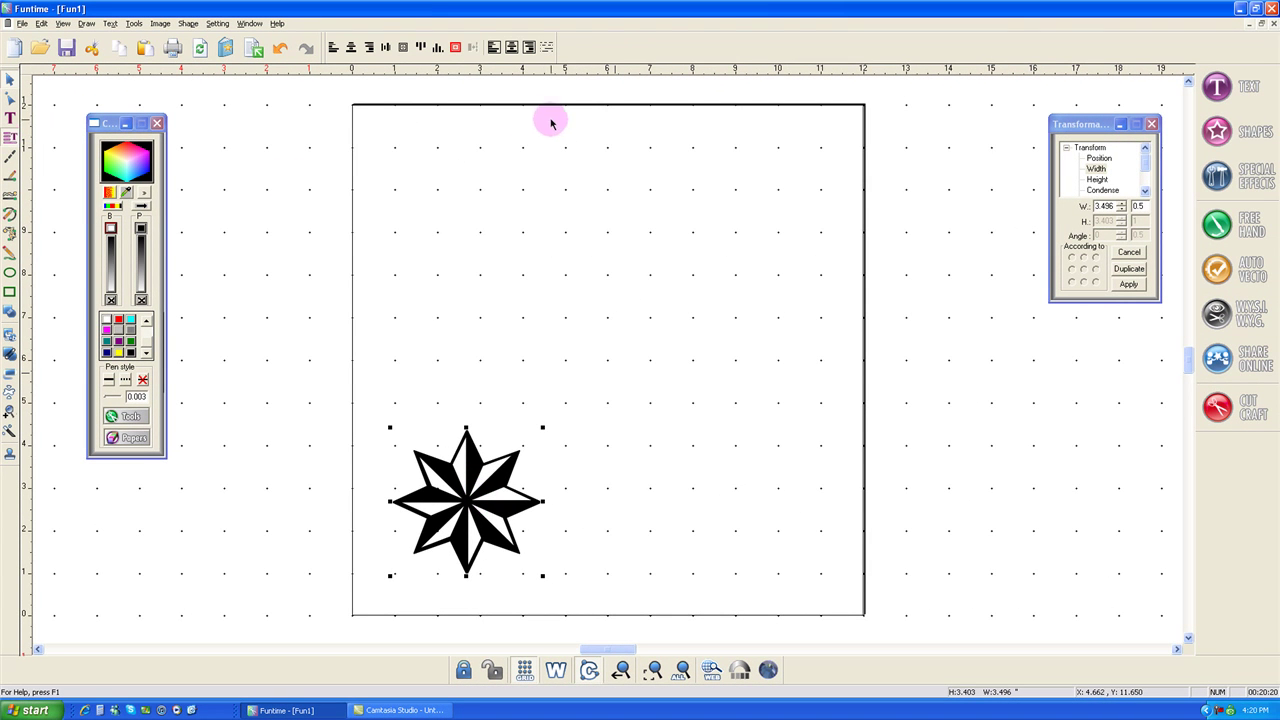
{"action": "left_click", "coordinate": [455, 48]}
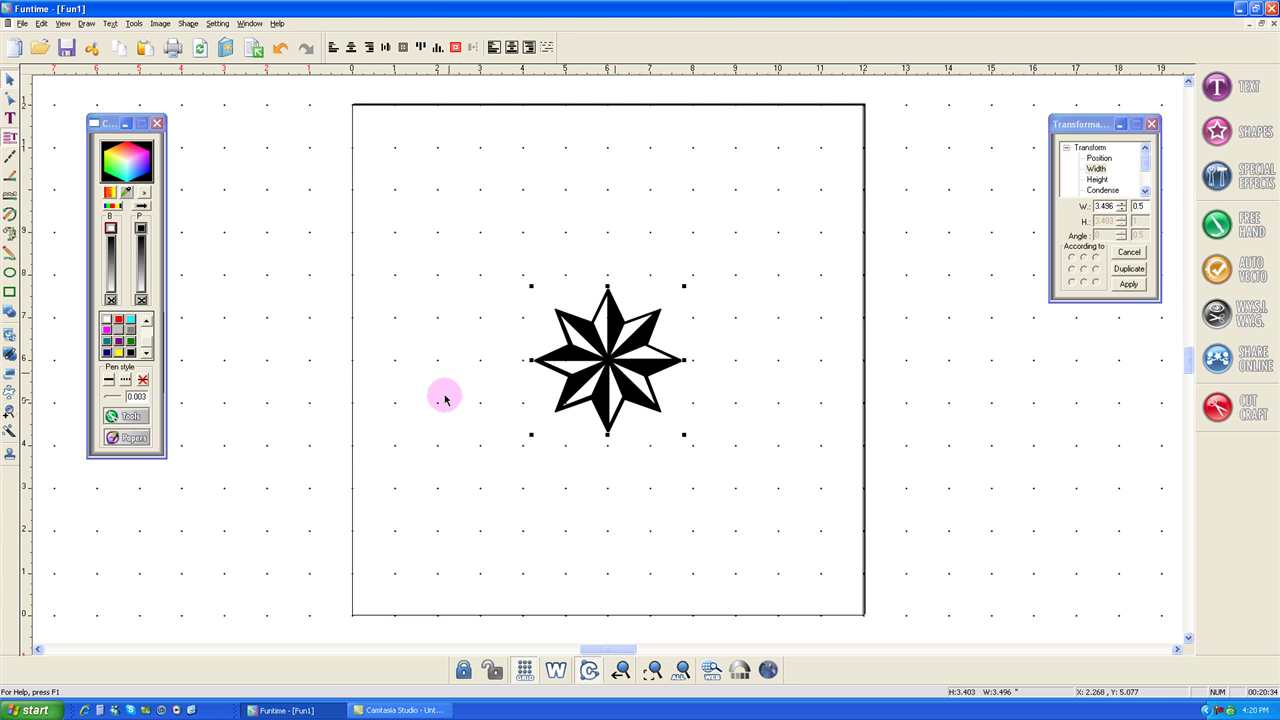
Break the whole star group apart into separate paths with Break all and deselect everything.
{"action": "left_click", "coordinate": [652, 670]}
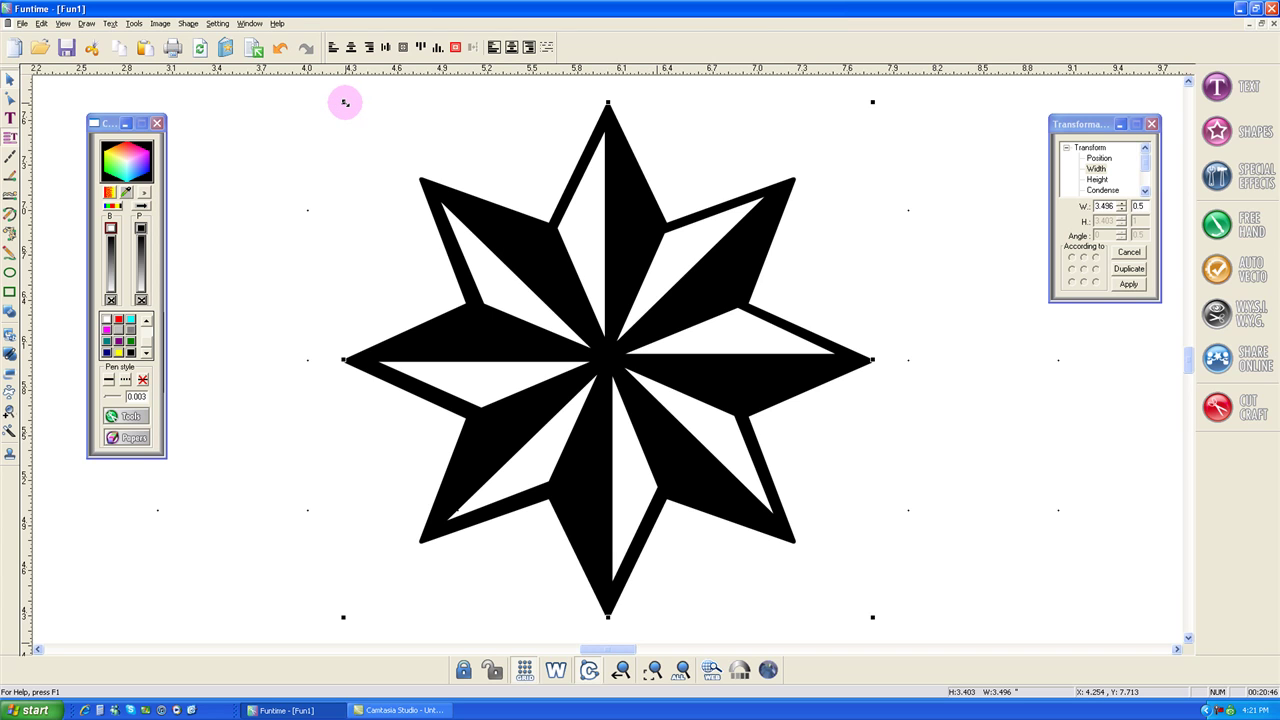
{"action": "left_click", "coordinate": [188, 23]}
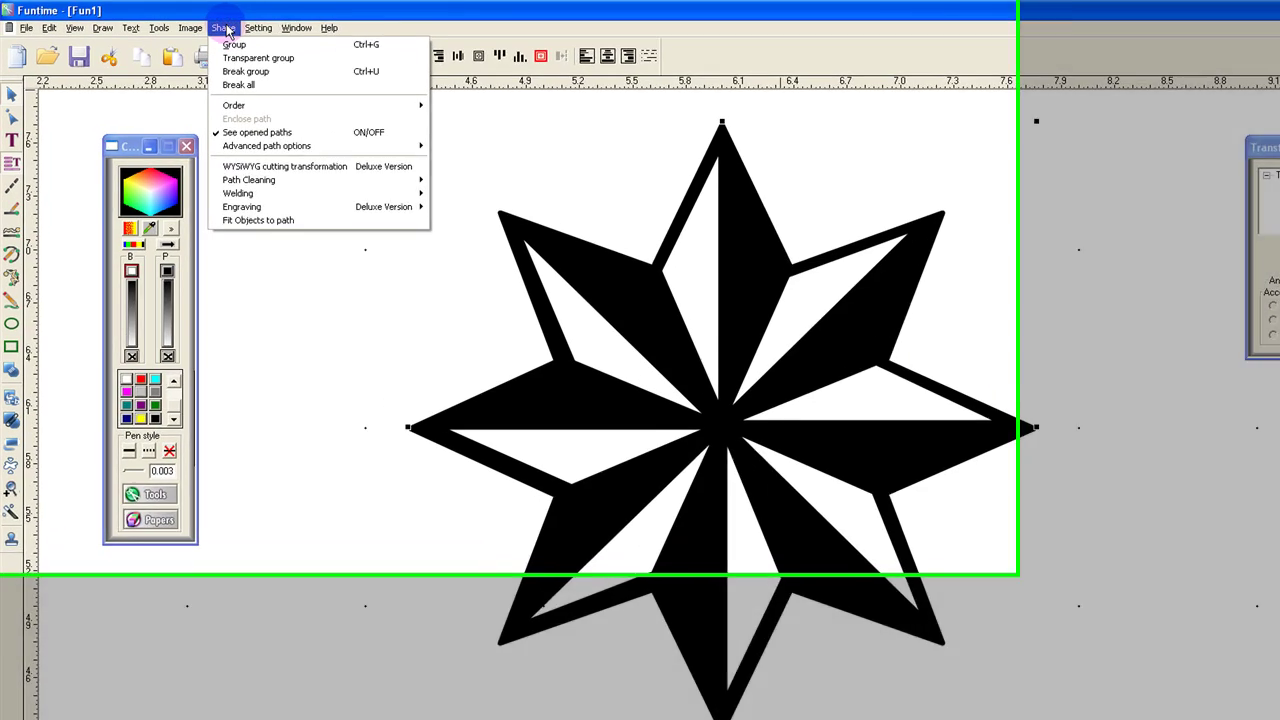
{"action": "left_click", "coordinate": [225, 81]}
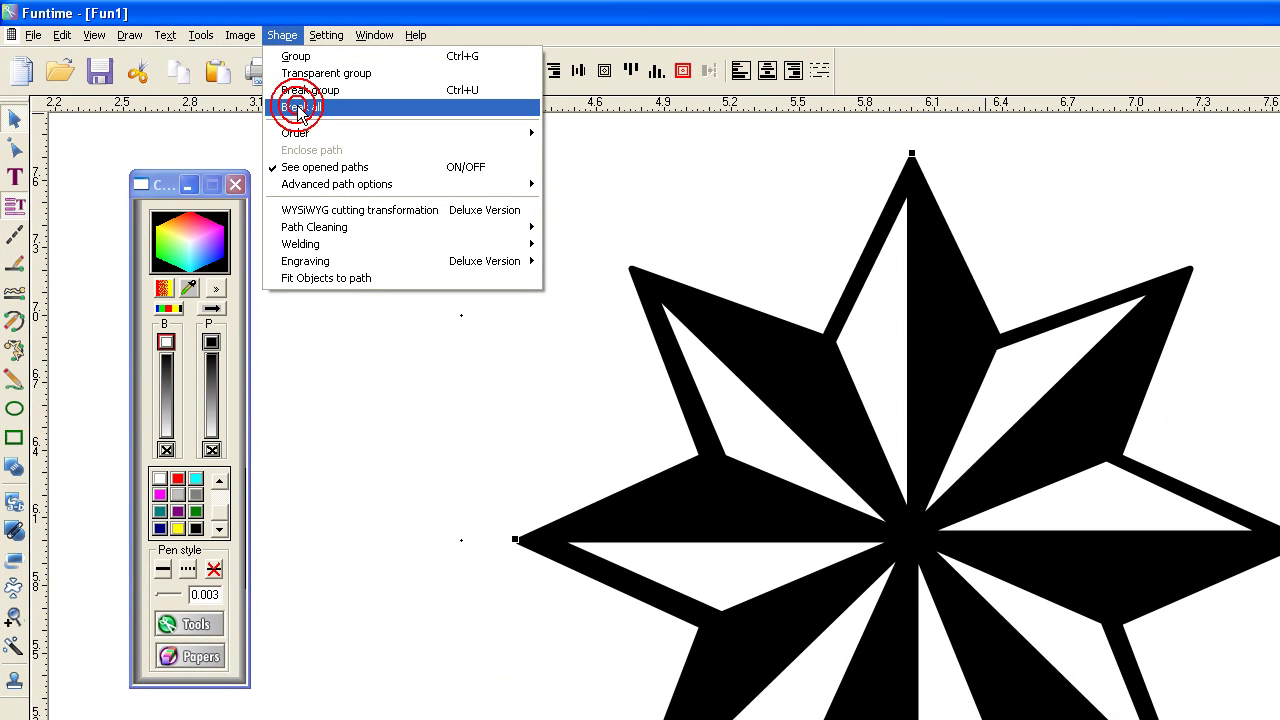
{"action": "left_click", "coordinate": [359, 237]}
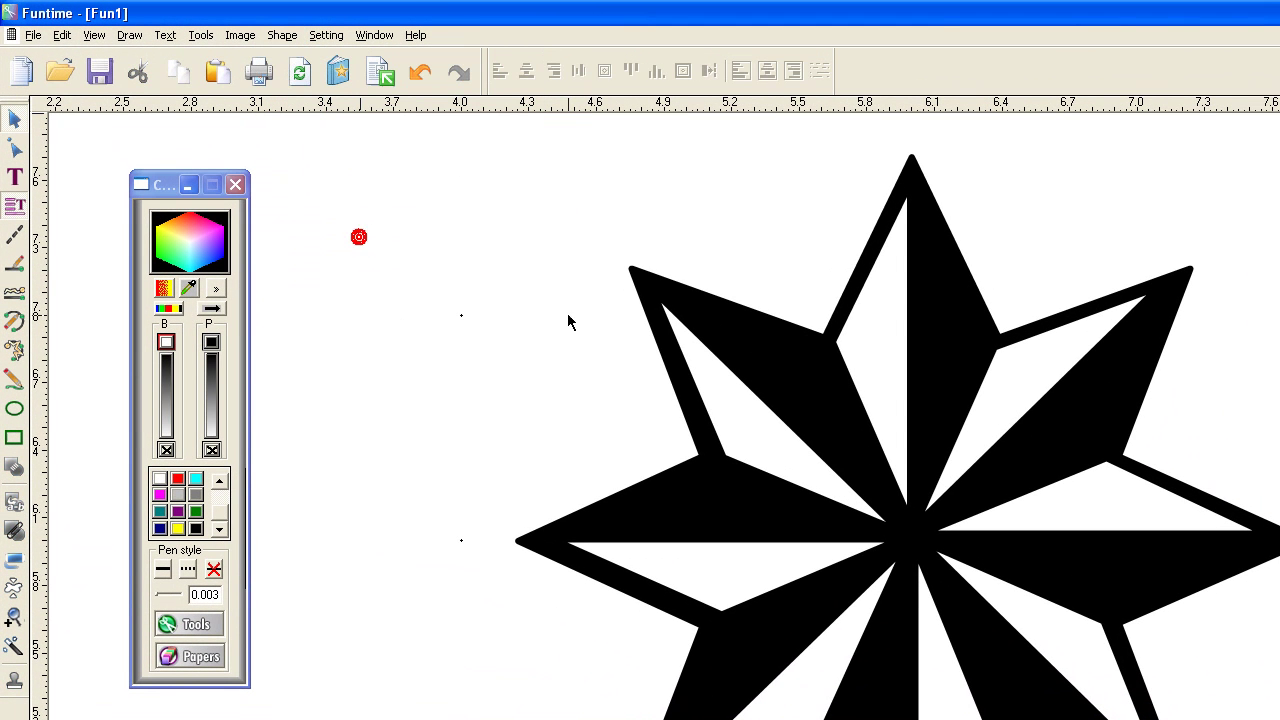
Try moving the upper-left white segment out of the star and undo the move.
{"action": "left_click", "coordinate": [720, 413]}
{"action": "left_click_drag", "start_coordinate": [720, 410], "coordinate": [642, 380]}
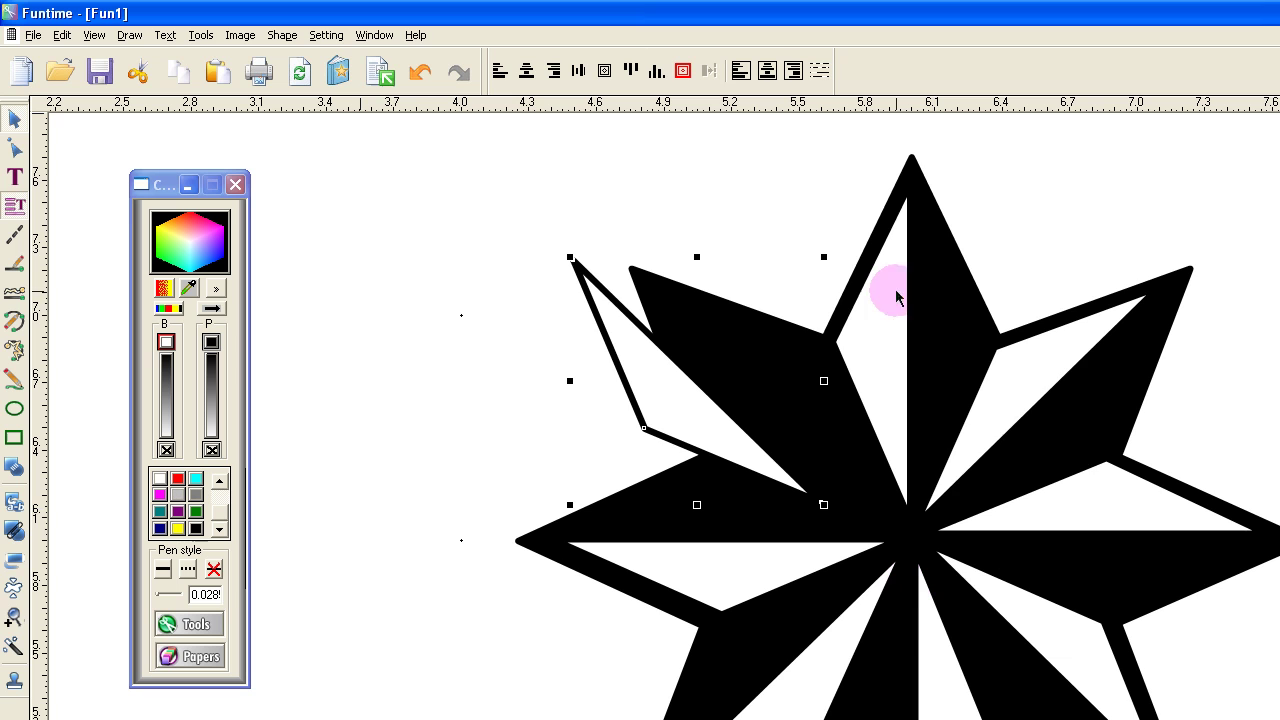
{"action": "left_click", "coordinate": [420, 75]}
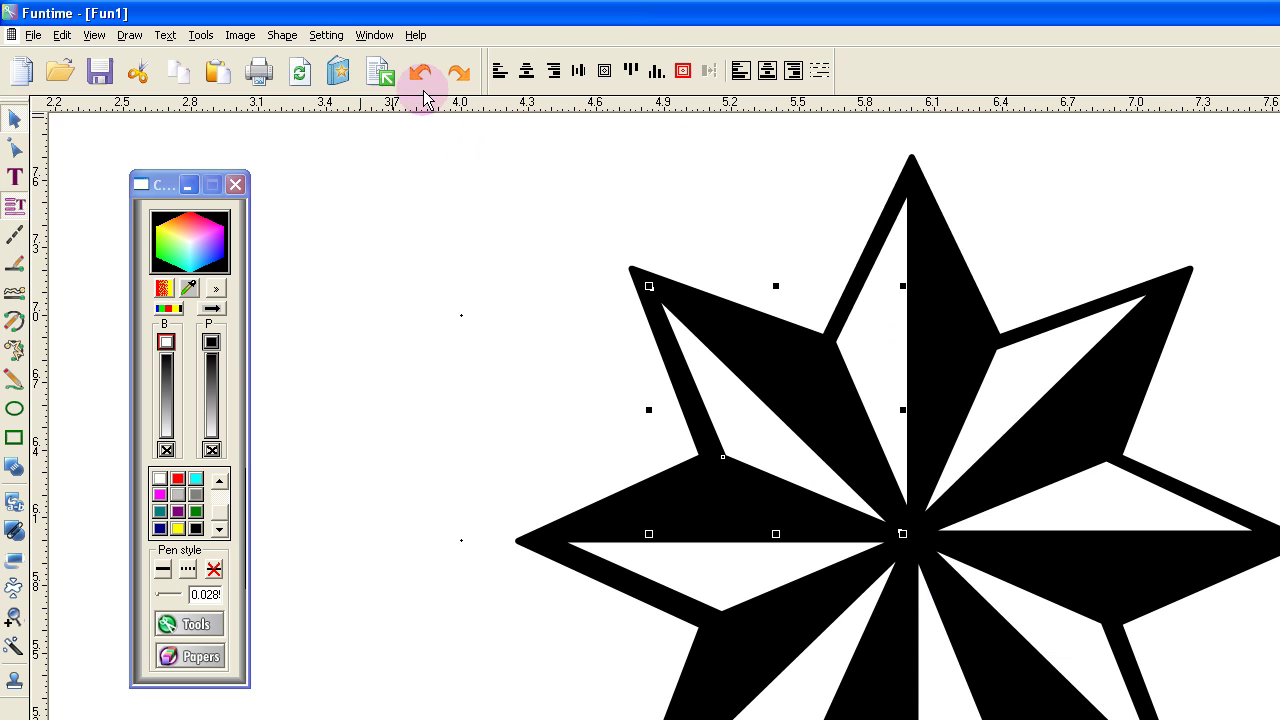
{"action": "left_click", "coordinate": [438, 357]}
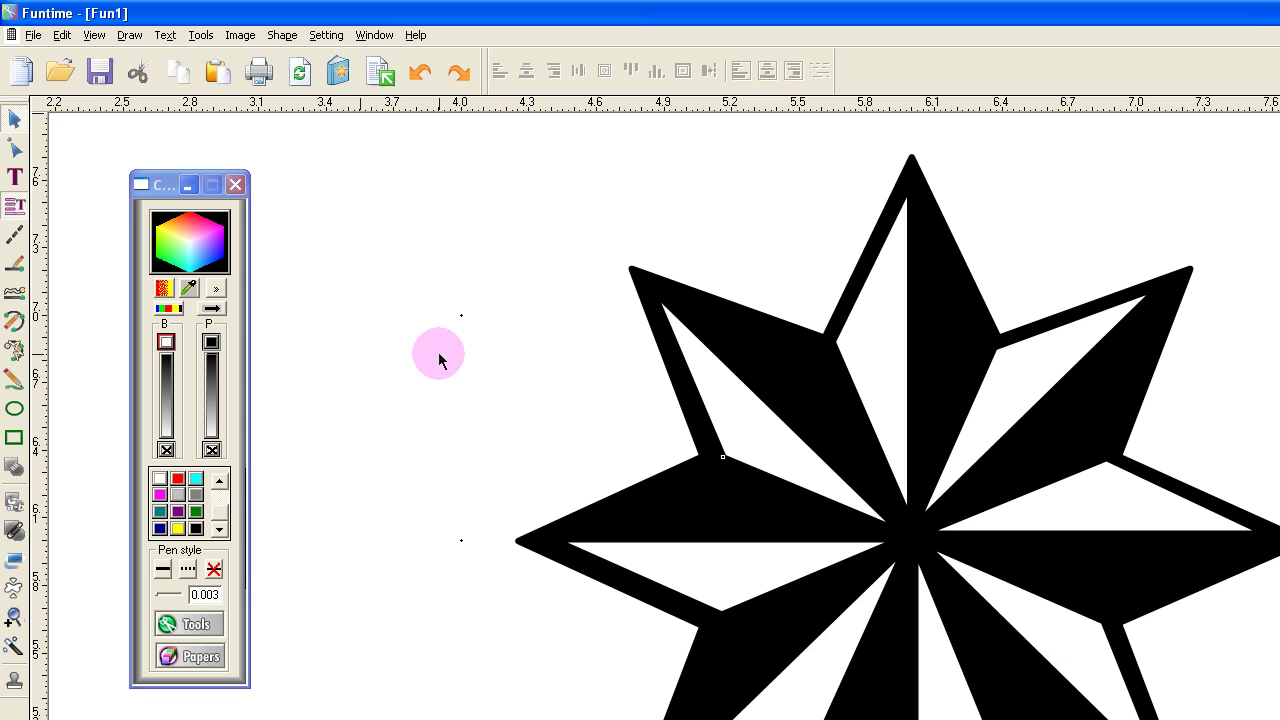
{"action": "left_click", "coordinate": [14, 148]}
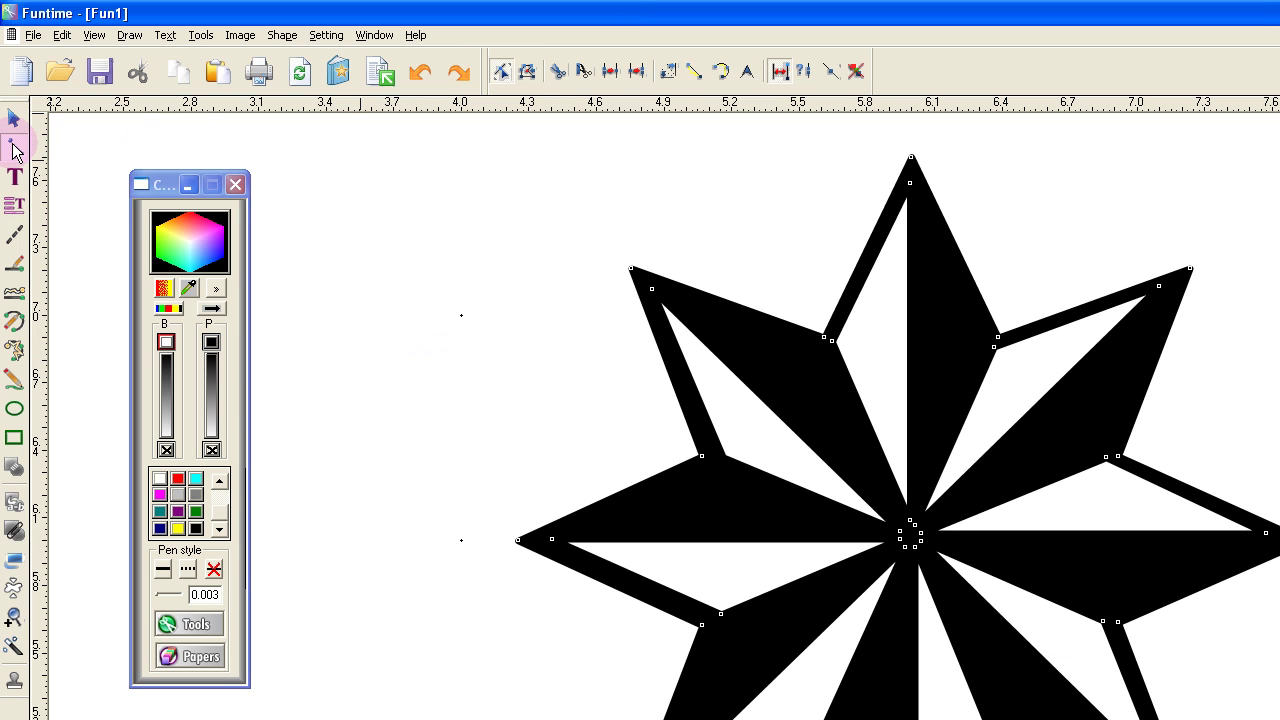
{"action": "left_click", "coordinate": [310, 148]}
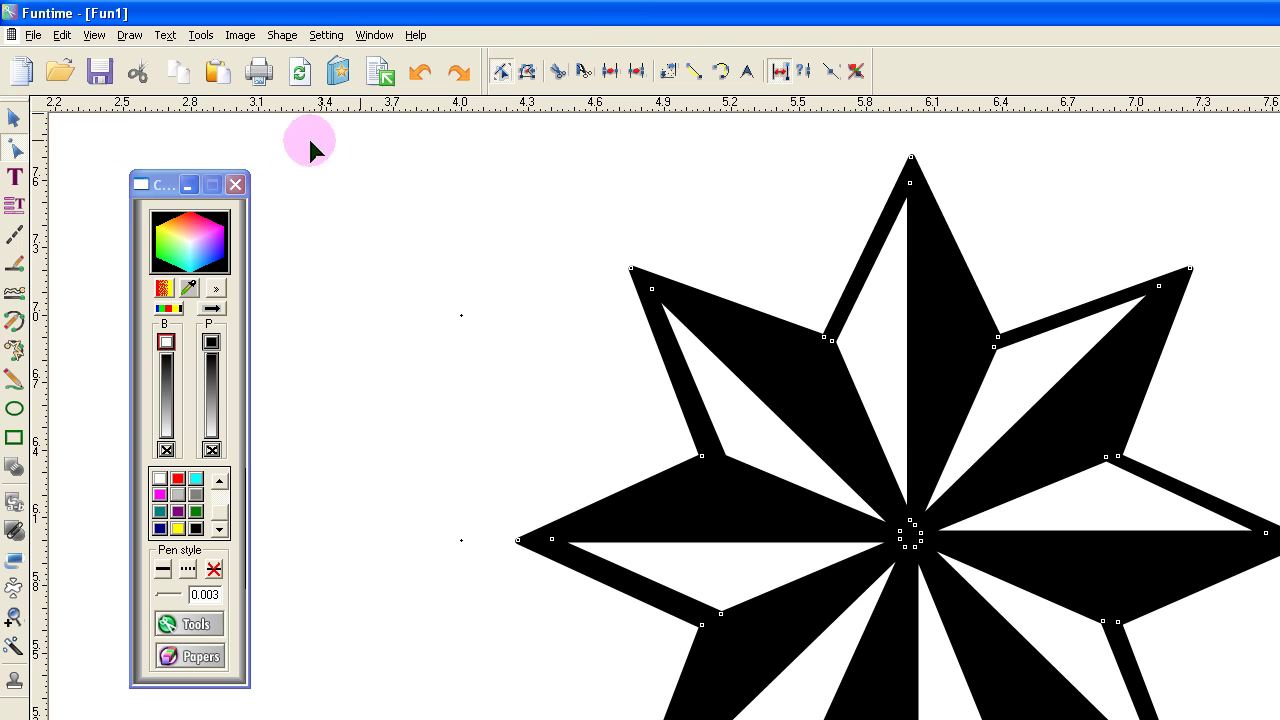
{"action": "left_click", "coordinate": [583, 71]}
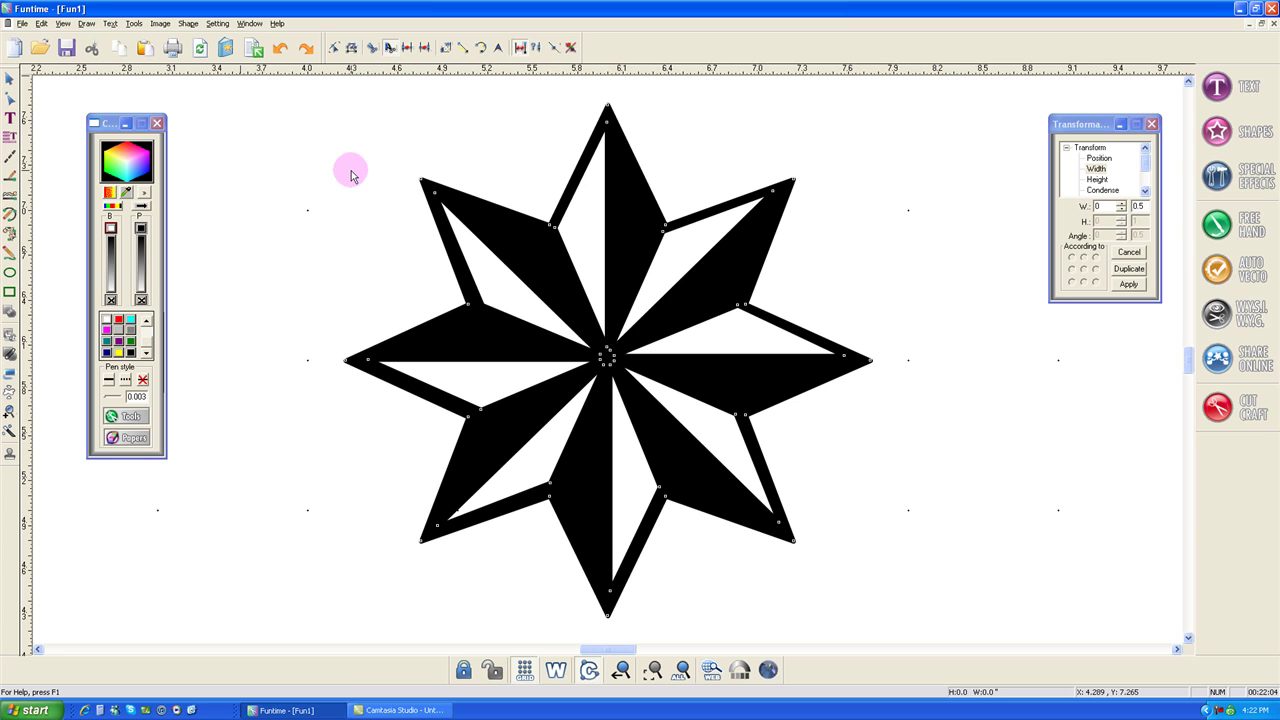
{"action": "left_click", "coordinate": [505, 269]}
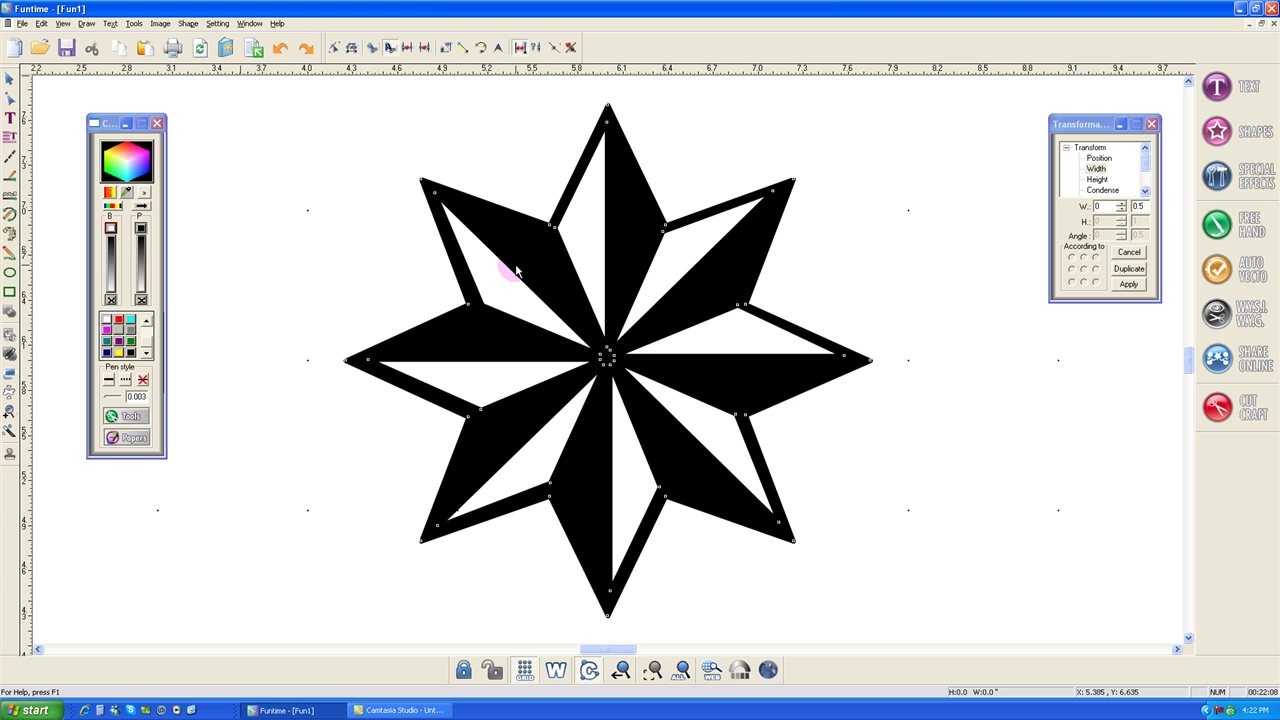
{"action": "left_click", "coordinate": [188, 23]}
{"action": "left_click", "coordinate": [194, 72]}
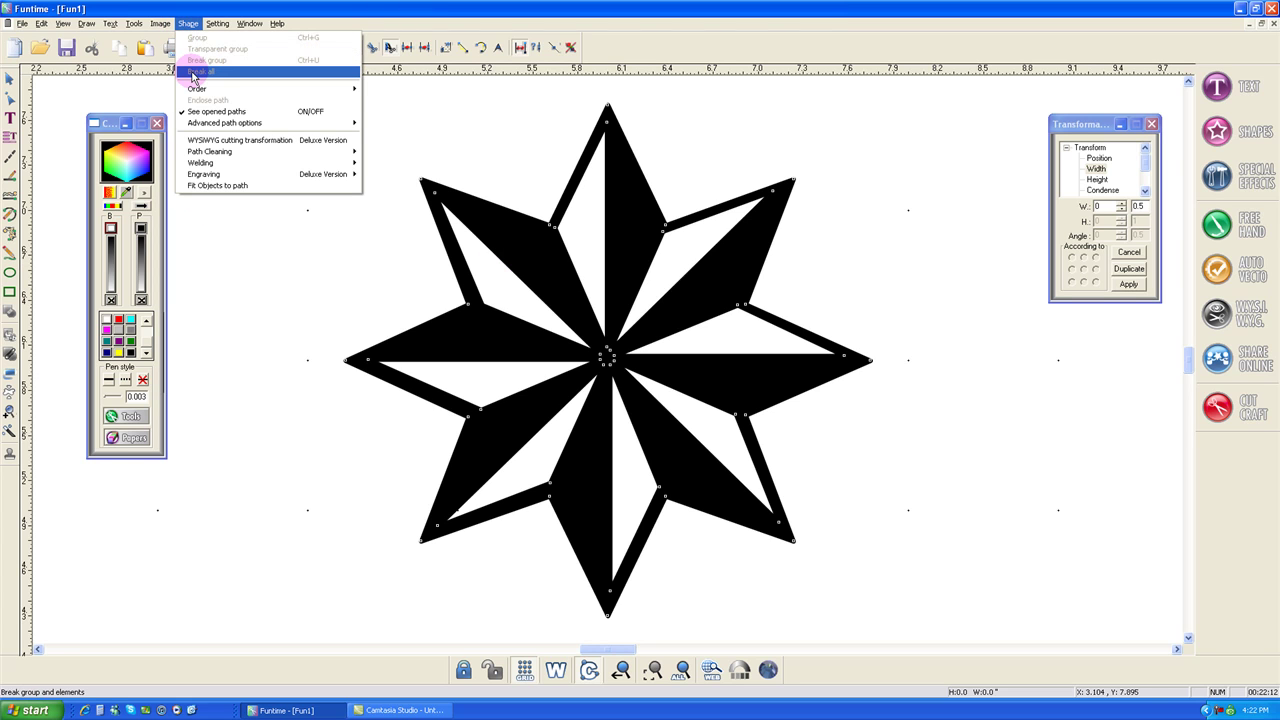
{"action": "left_click", "coordinate": [243, 275]}
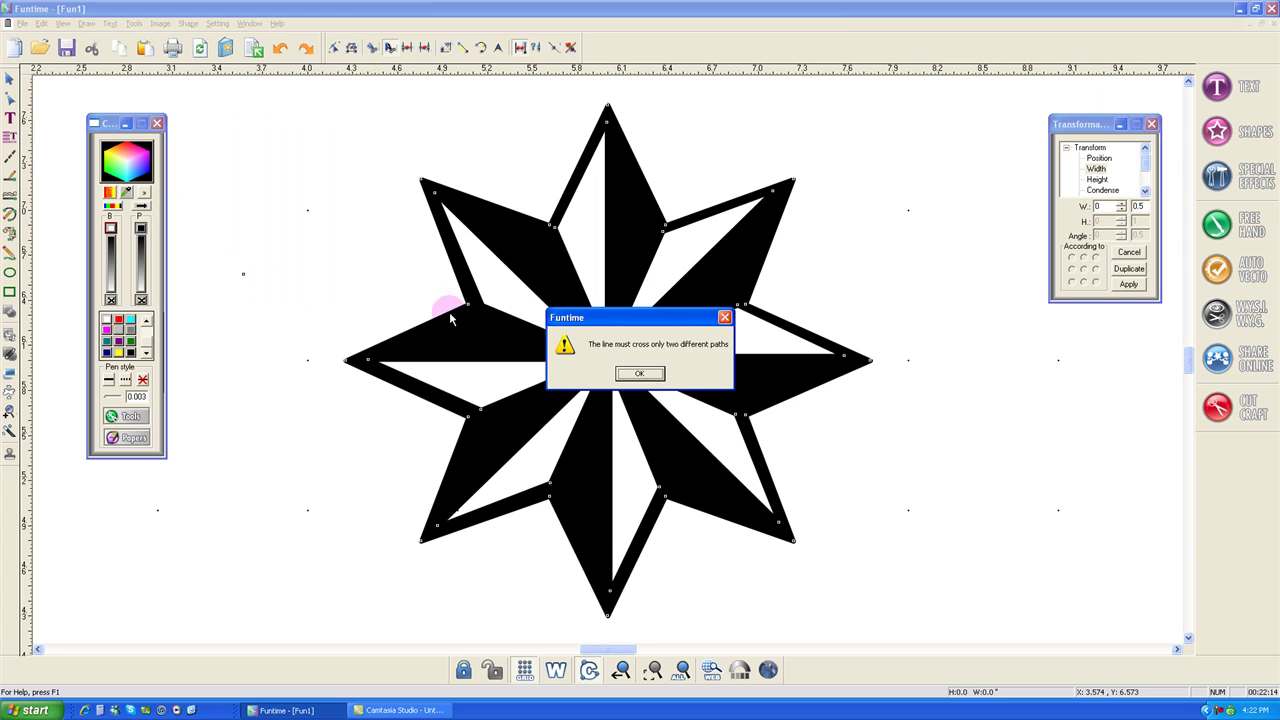
{"action": "left_click", "coordinate": [640, 374]}
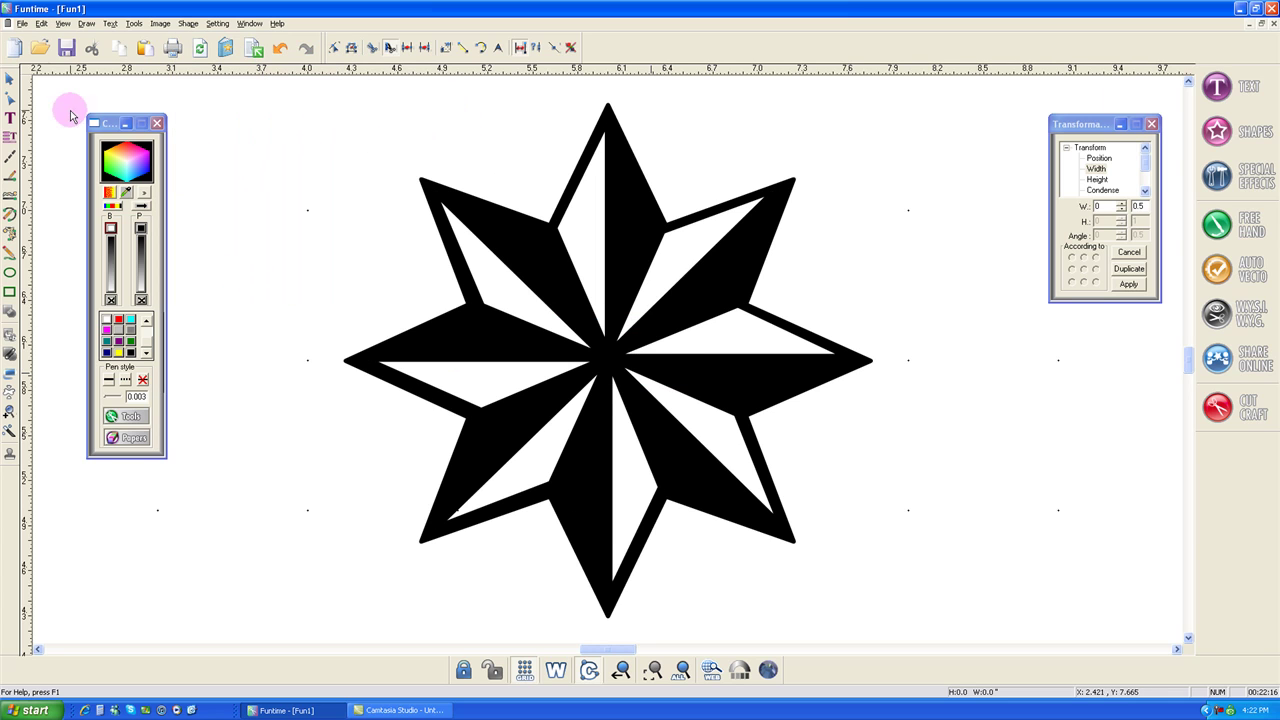
Cut all the star's paths with a straight horizontal knife line through its centre, from point to point.
{"action": "left_click", "coordinate": [11, 97]}
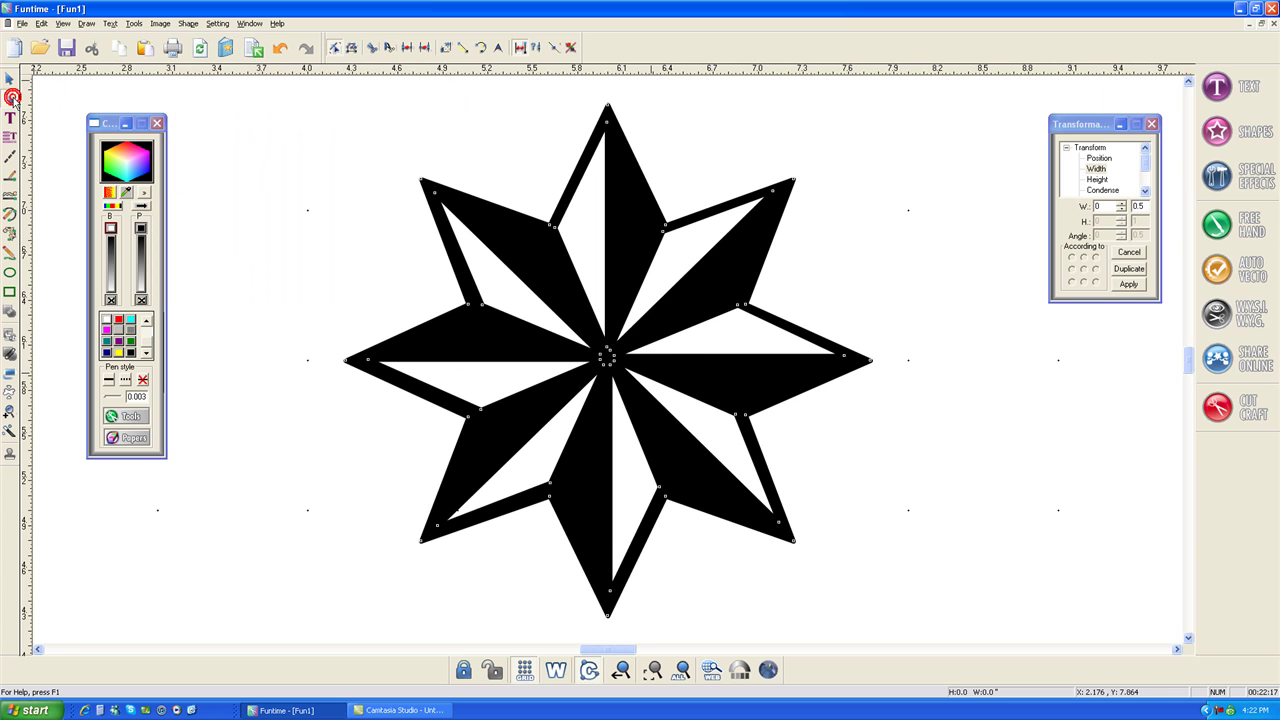
{"action": "left_click", "coordinate": [392, 52]}
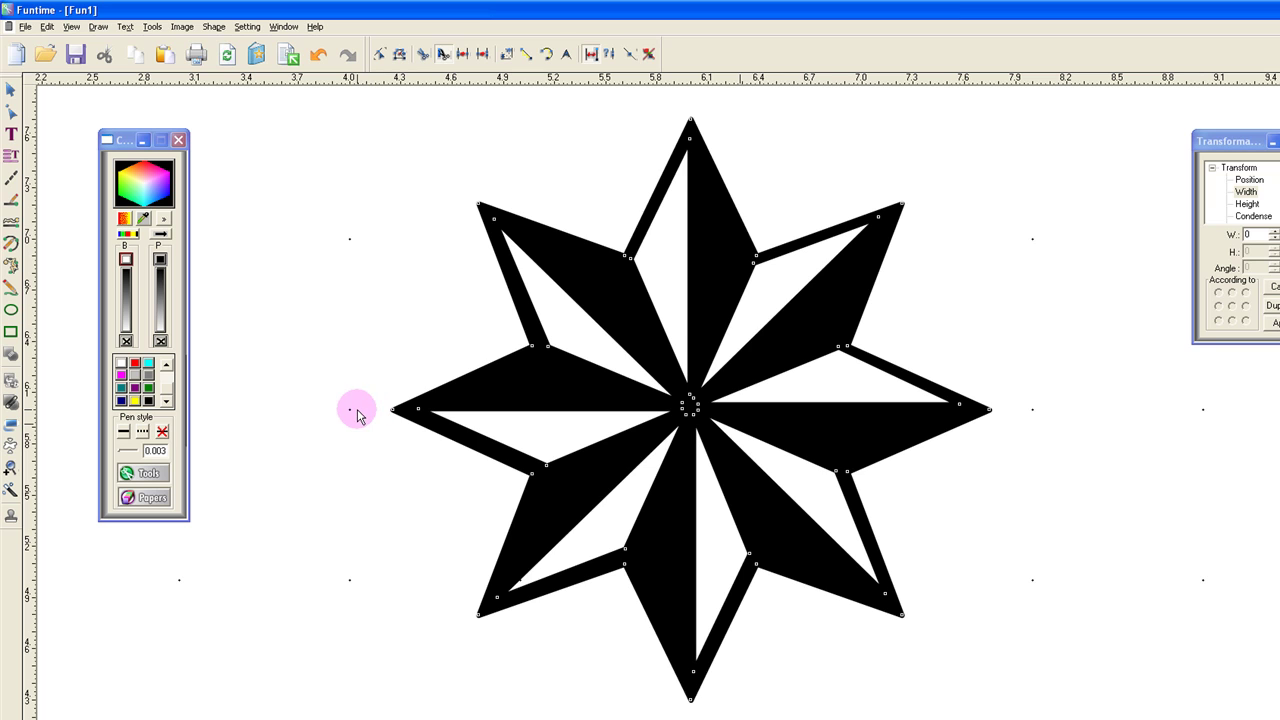
{"action": "left_click_drag", "start_coordinate": [357, 416], "coordinate": [1043, 412]}
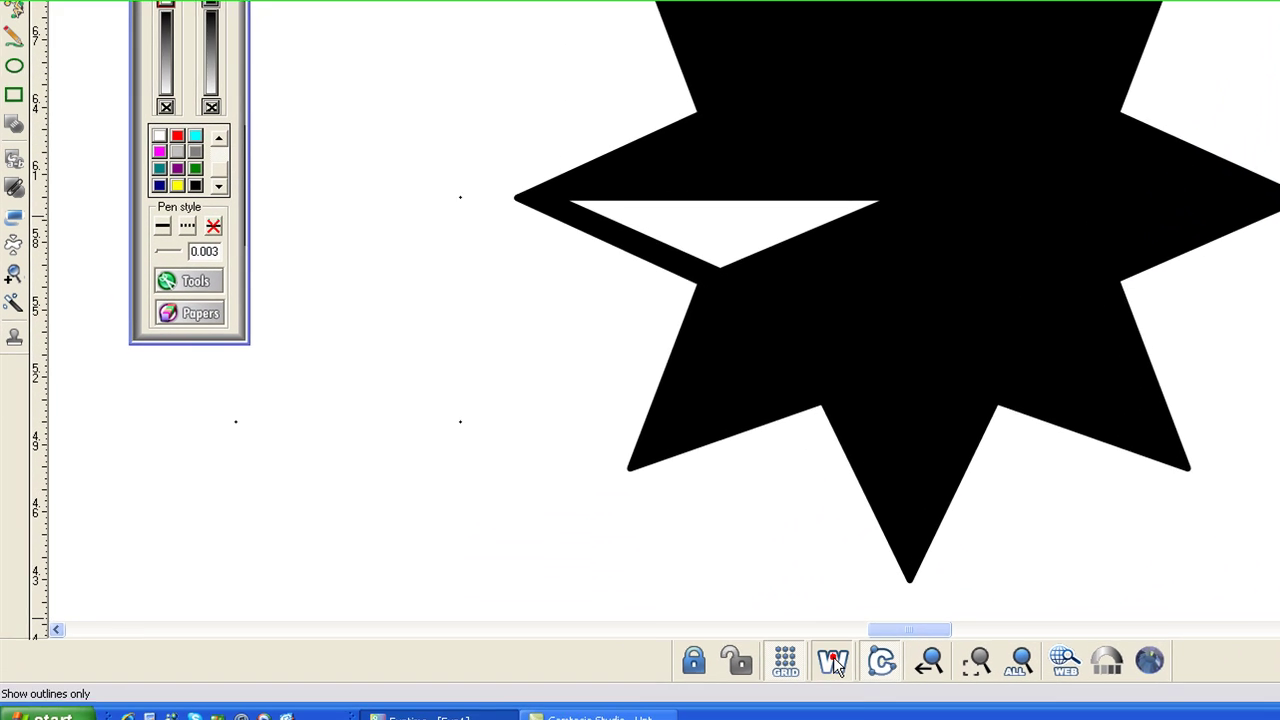
Show outlines only and cut the star with a straight vertical knife line through its centre.
{"action": "left_click", "coordinate": [835, 661]}
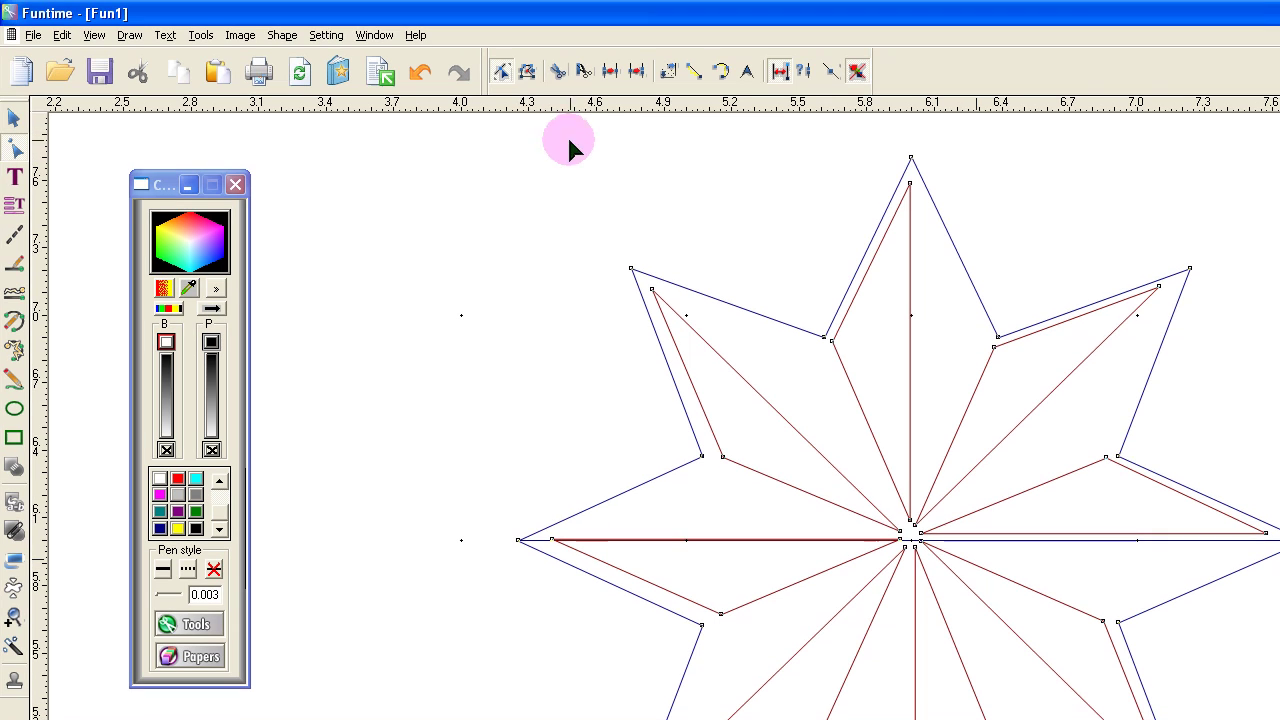
{"action": "left_click", "coordinate": [584, 71]}
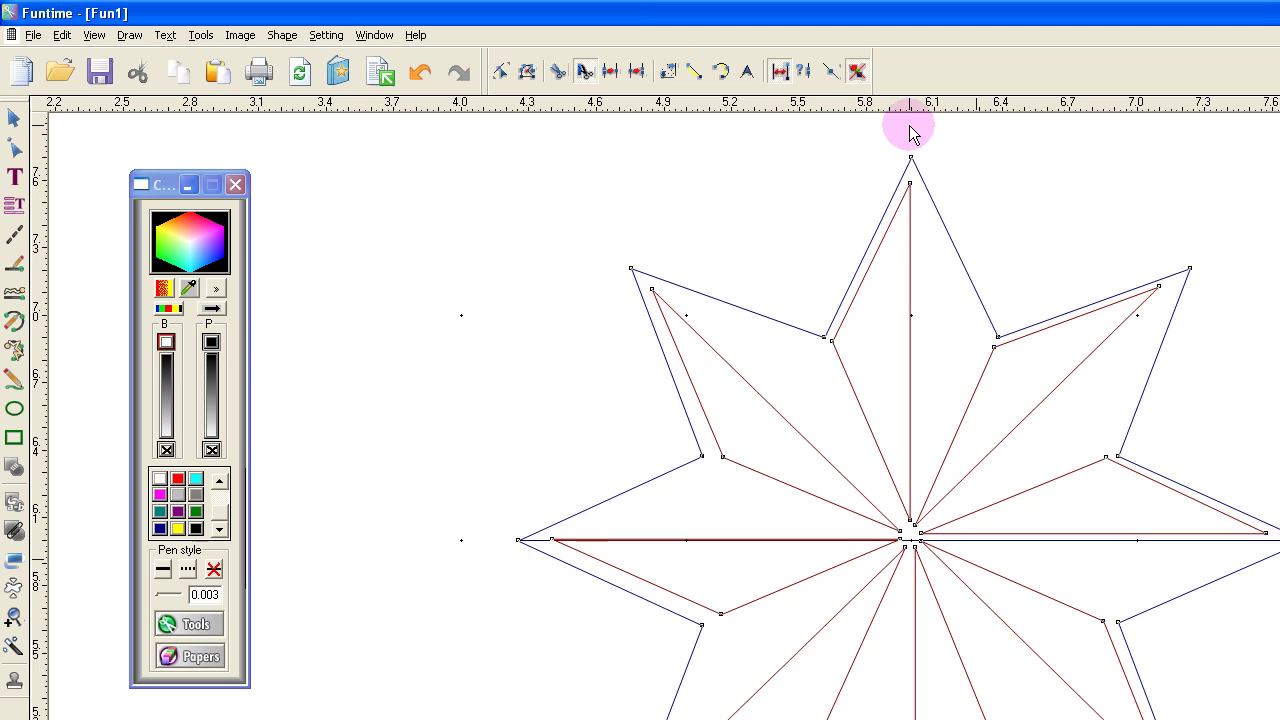
{"action": "left_click_drag", "start_coordinate": [608, 90], "coordinate": [607, 630]}
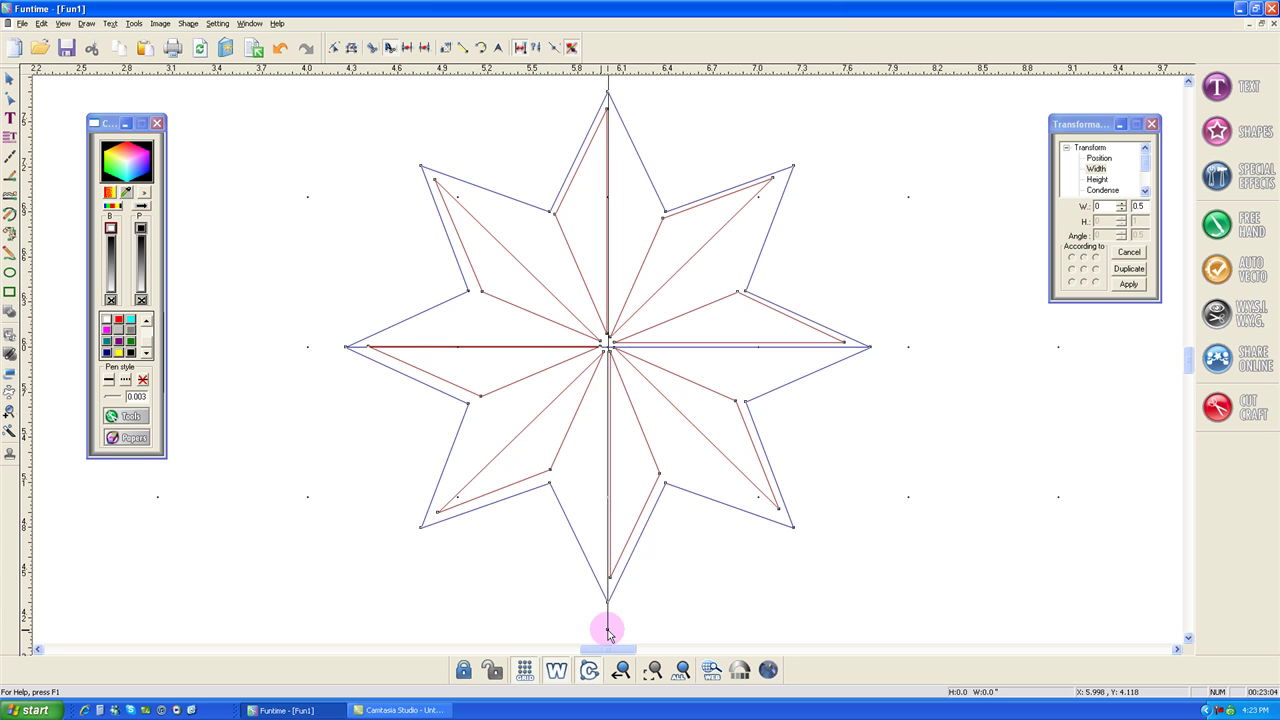
{"action": "left_click_drag", "start_coordinate": [607, 630], "coordinate": [607, 630]}
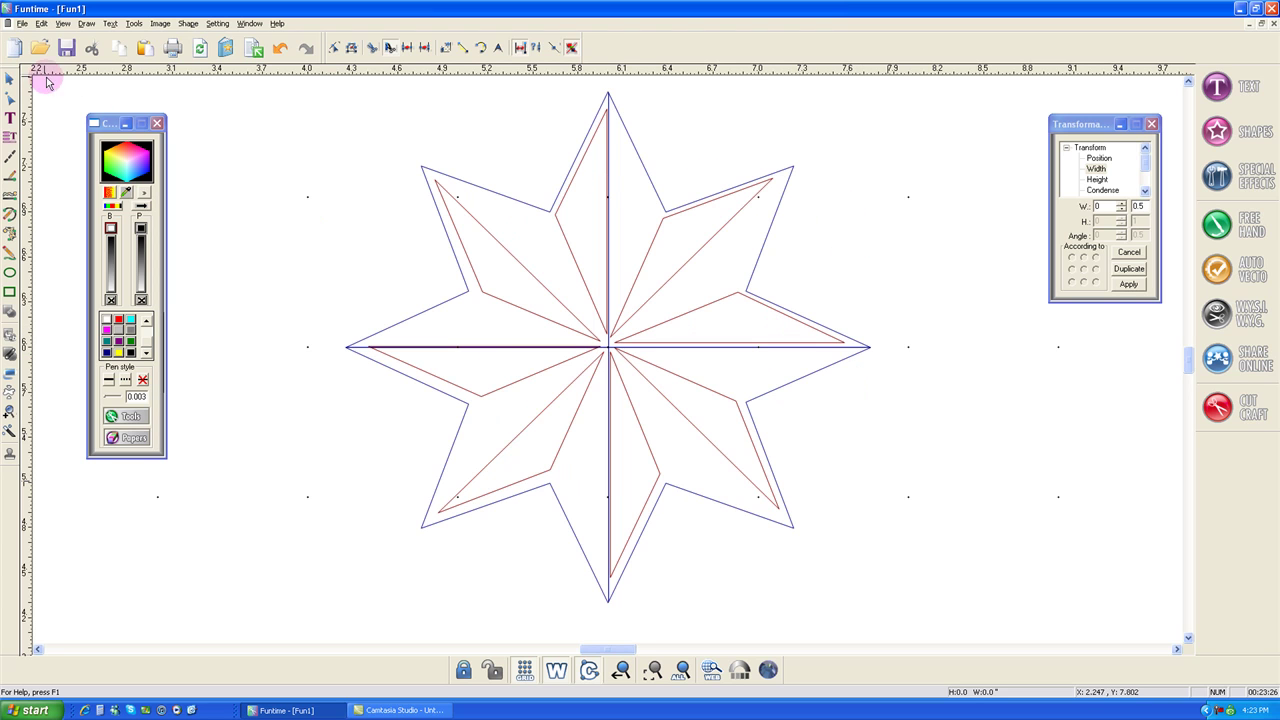
Separate the star's four quarters by moving the upper-left, upper-right and lower-left pieces outward, leaving the selection cleared.
{"action": "left_click", "coordinate": [9, 78]}
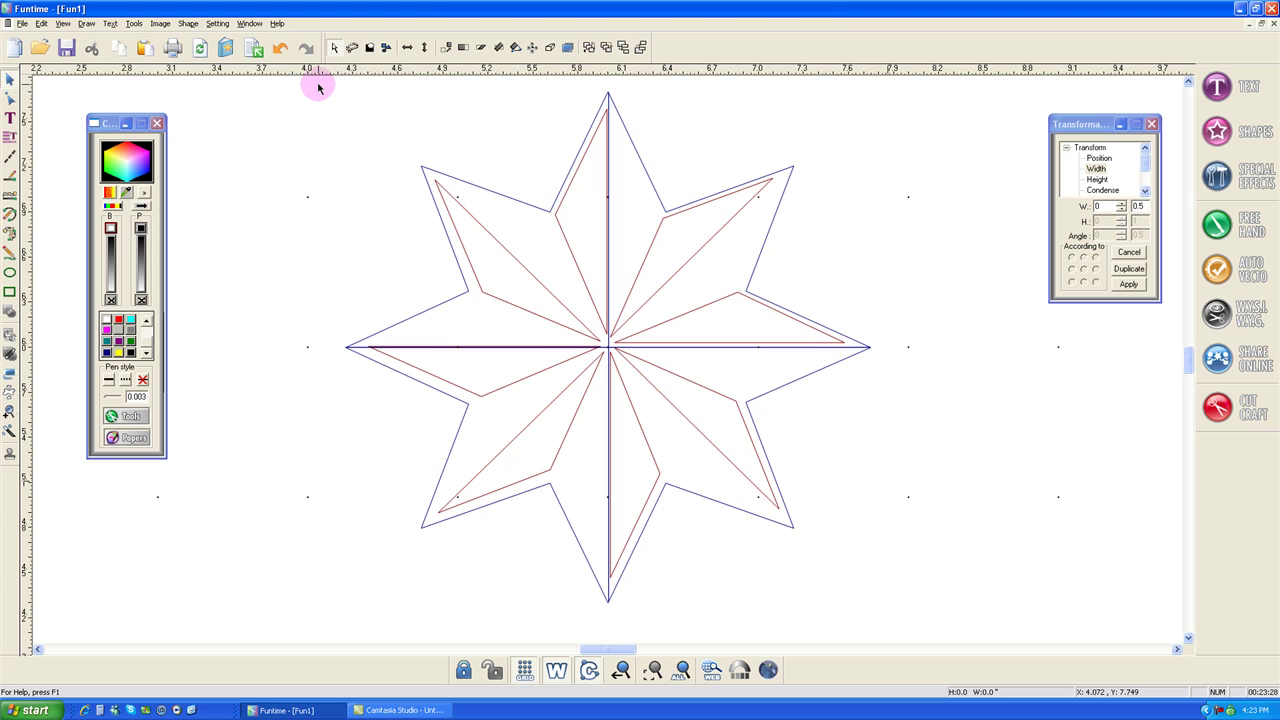
{"action": "left_click_drag", "start_coordinate": [315, 82], "coordinate": [533, 315]}
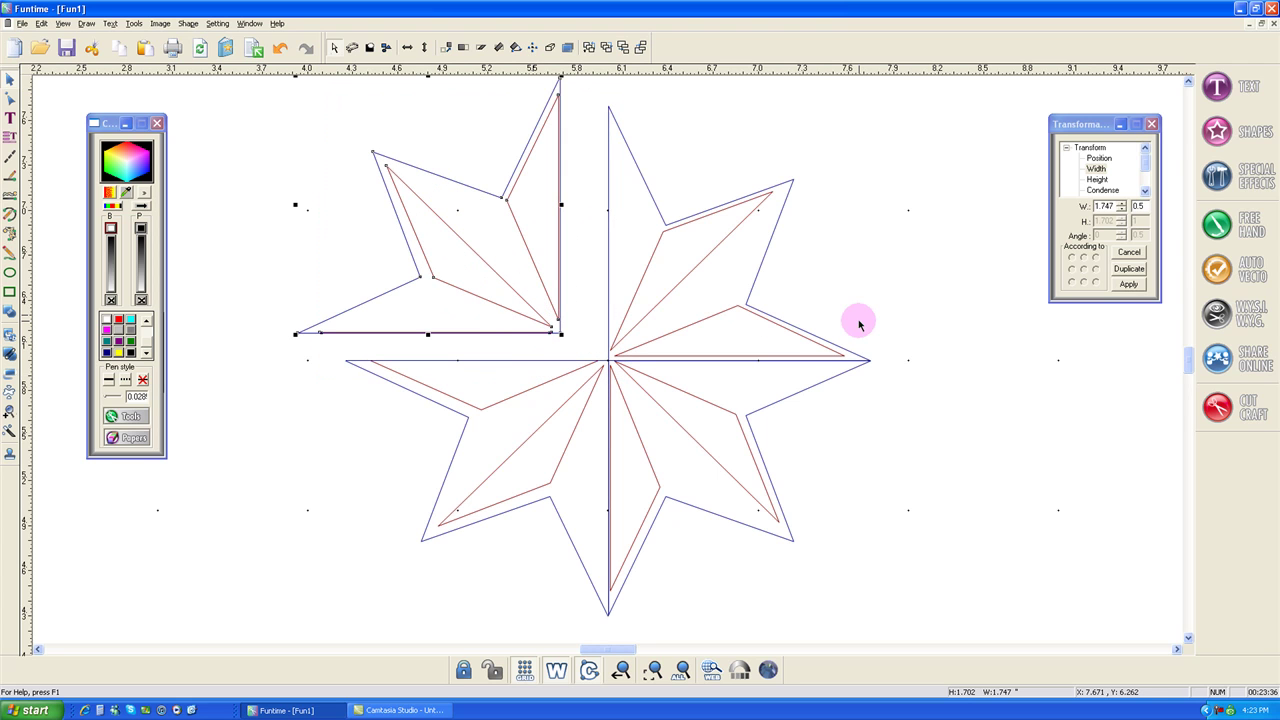
{"action": "left_click_drag", "start_coordinate": [595, 84], "coordinate": [896, 398]}
{"action": "left_click_drag", "start_coordinate": [811, 337], "coordinate": [751, 323]}
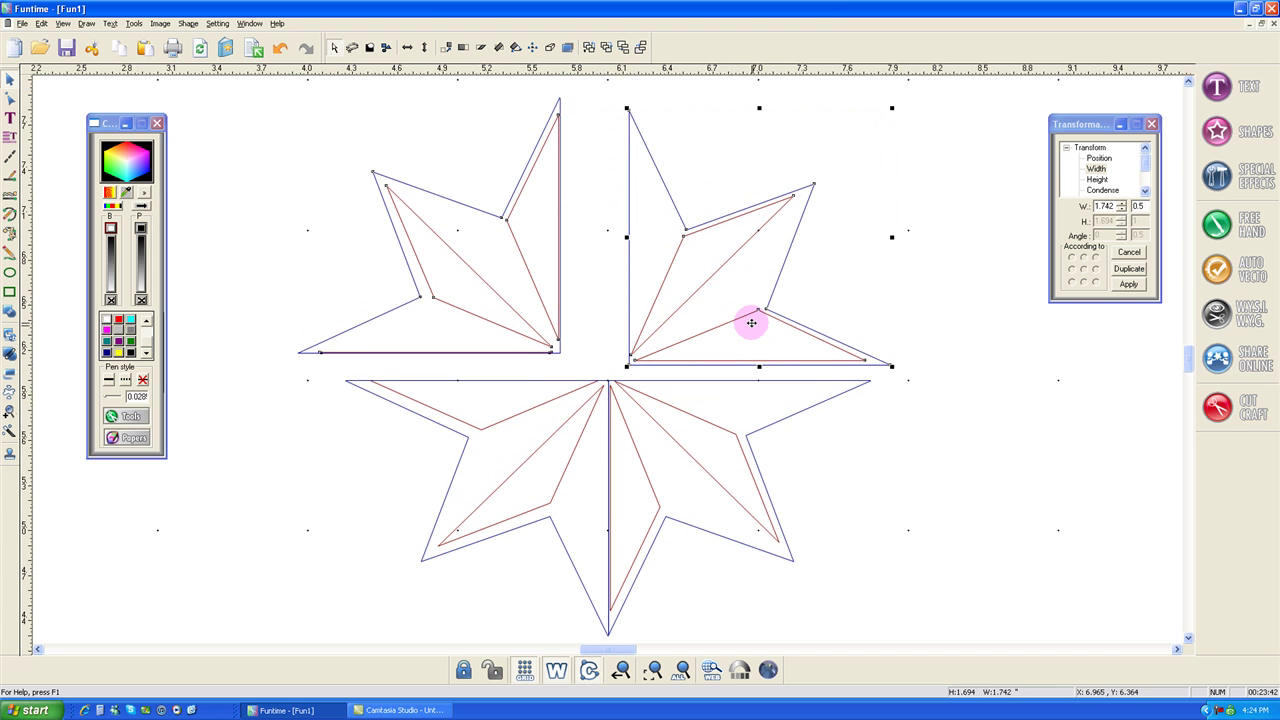
{"action": "left_click_drag", "start_coordinate": [316, 366], "coordinate": [609, 668]}
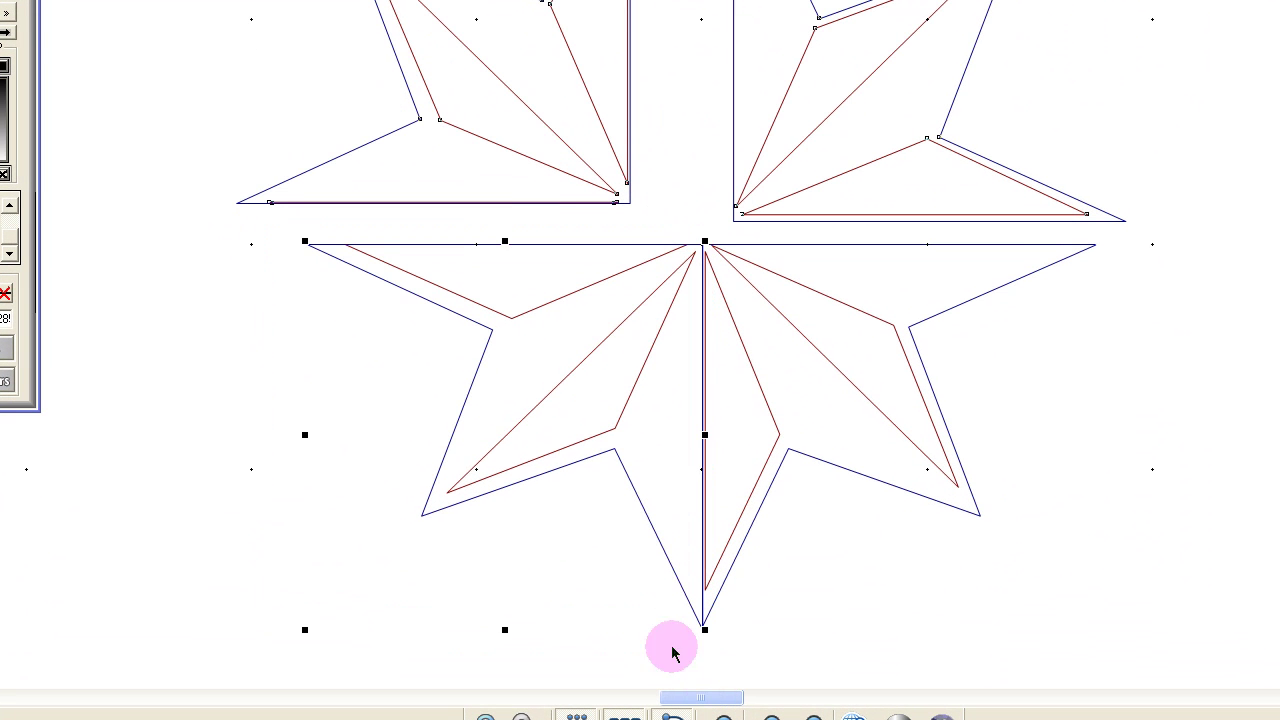
{"action": "left_click_drag", "start_coordinate": [609, 563], "coordinate": [531, 568]}
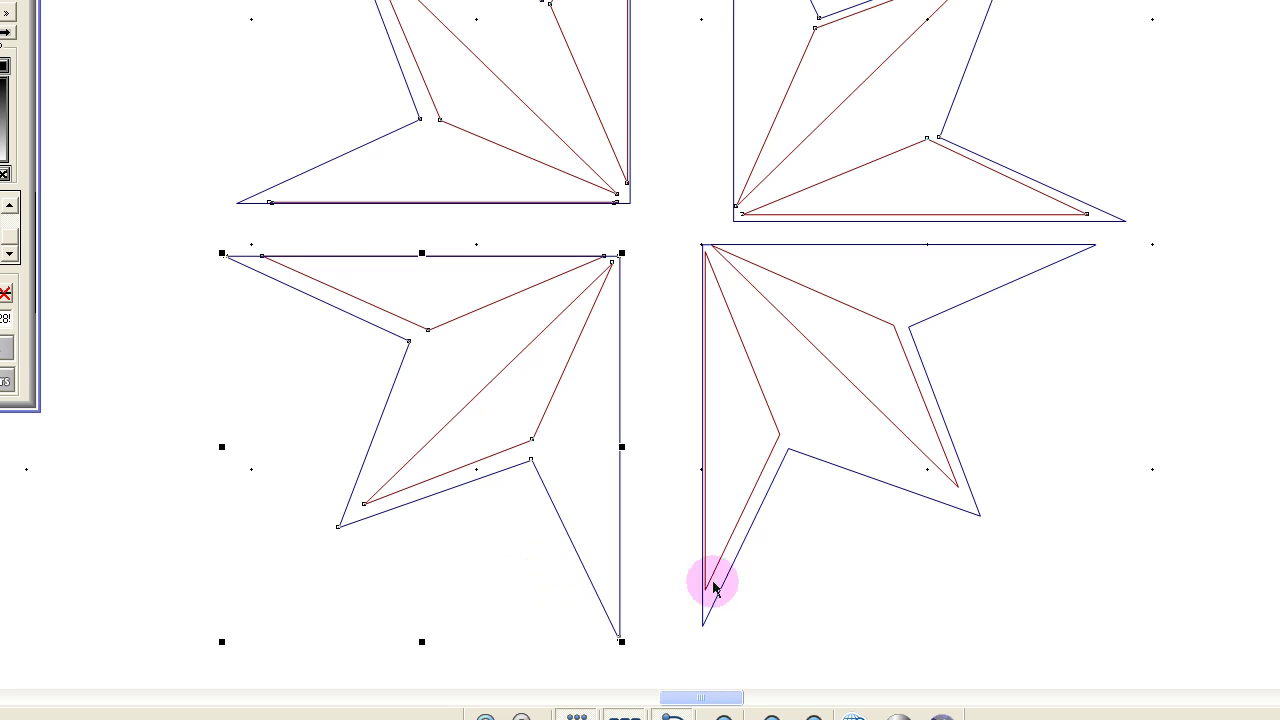
{"action": "left_click", "coordinate": [1216, 531]}
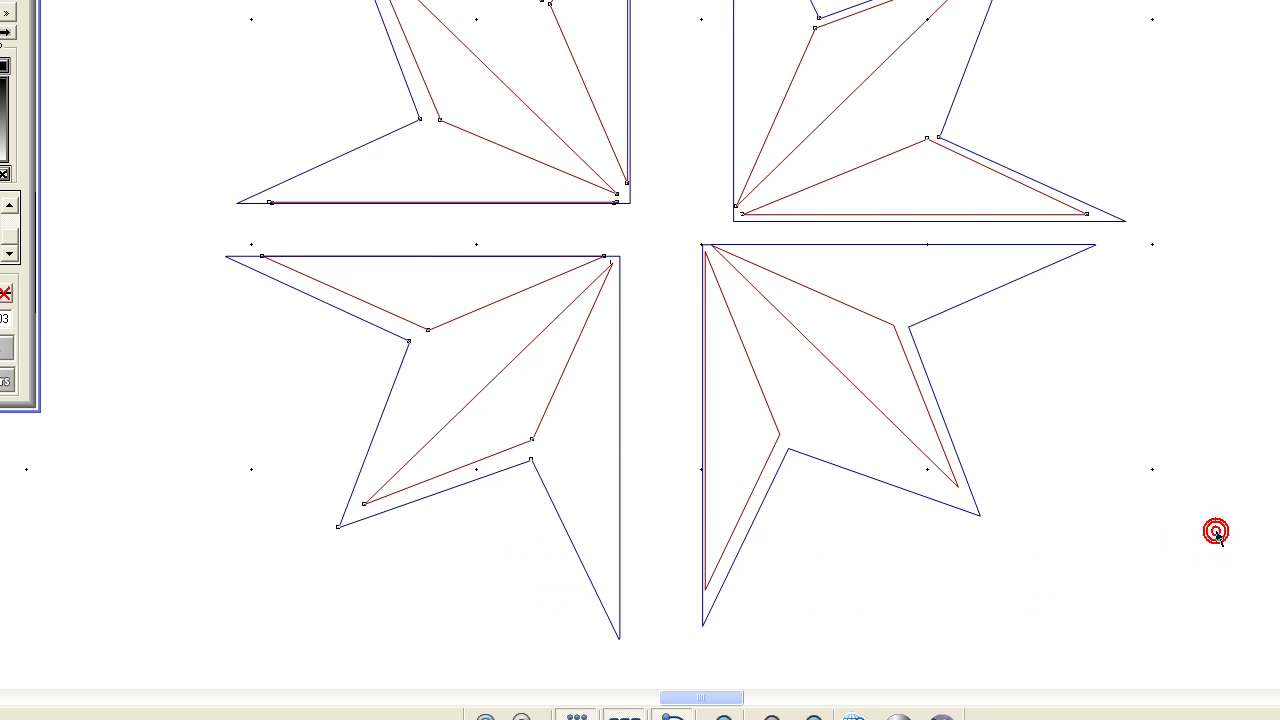
{"action": "scroll", "coordinate": [1216, 531], "scroll_direction": "up", "scroll_amount": 1}
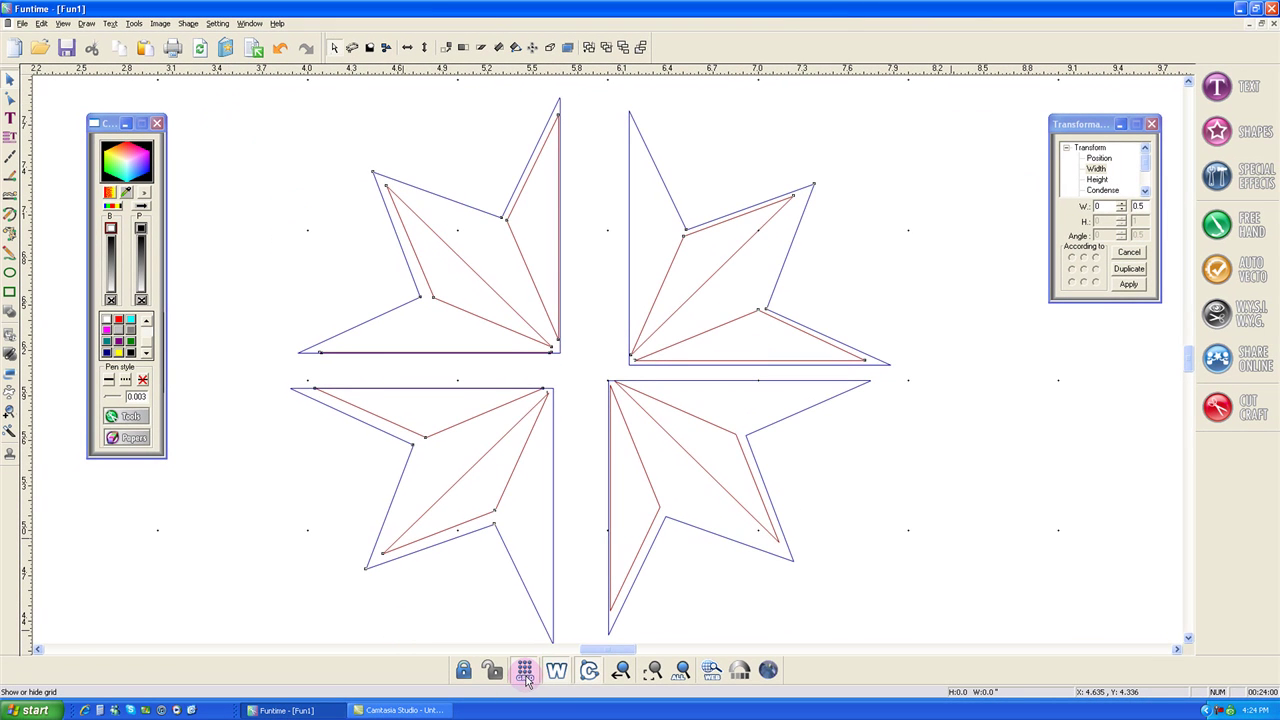
Return to the filled view and combine all paths of the upper-left quarter so its inner segments become cut-outs.
{"action": "left_click", "coordinate": [556, 676]}
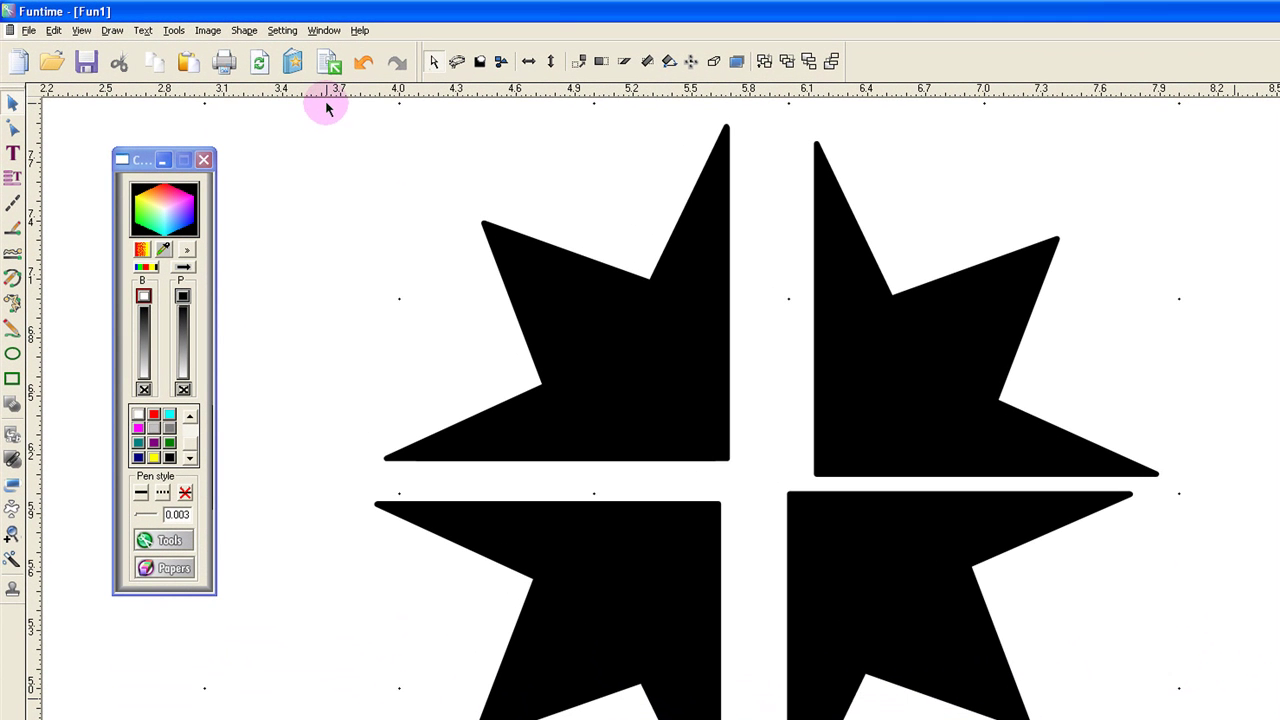
{"action": "left_click_drag", "start_coordinate": [275, 86], "coordinate": [285, 384]}
{"action": "left_click_drag", "start_coordinate": [338, 455], "coordinate": [766, 500]}
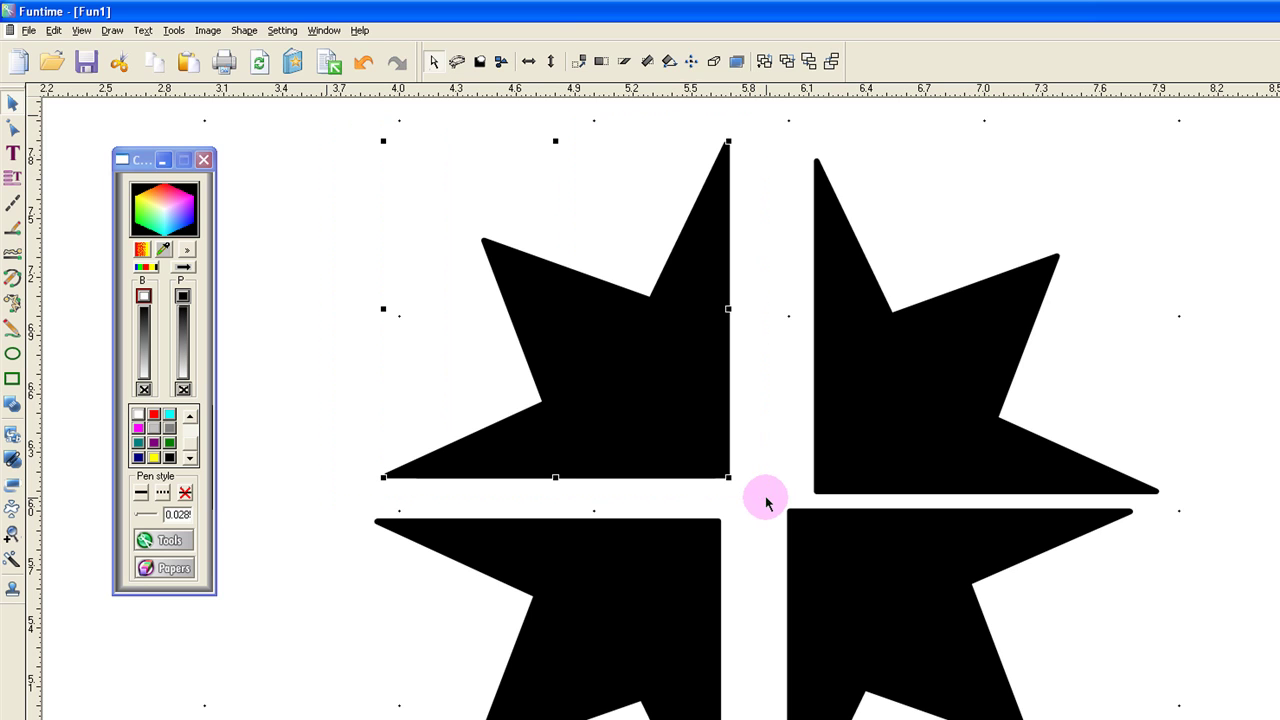
{"action": "left_click", "coordinate": [12, 460]}
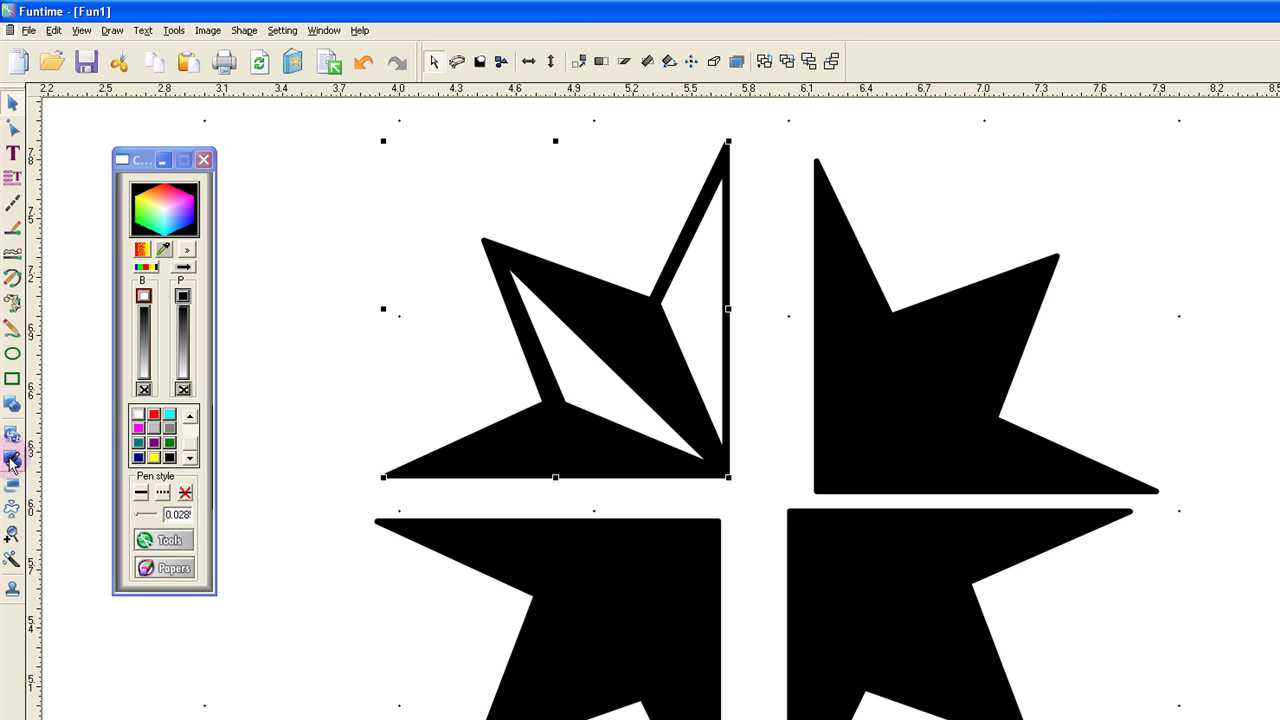
Combine the paths of the upper-right, lower-left and lower-right quarters separately so each piece's inner segments become cut-outs.
{"action": "left_click_drag", "start_coordinate": [799, 116], "coordinate": [1233, 510]}
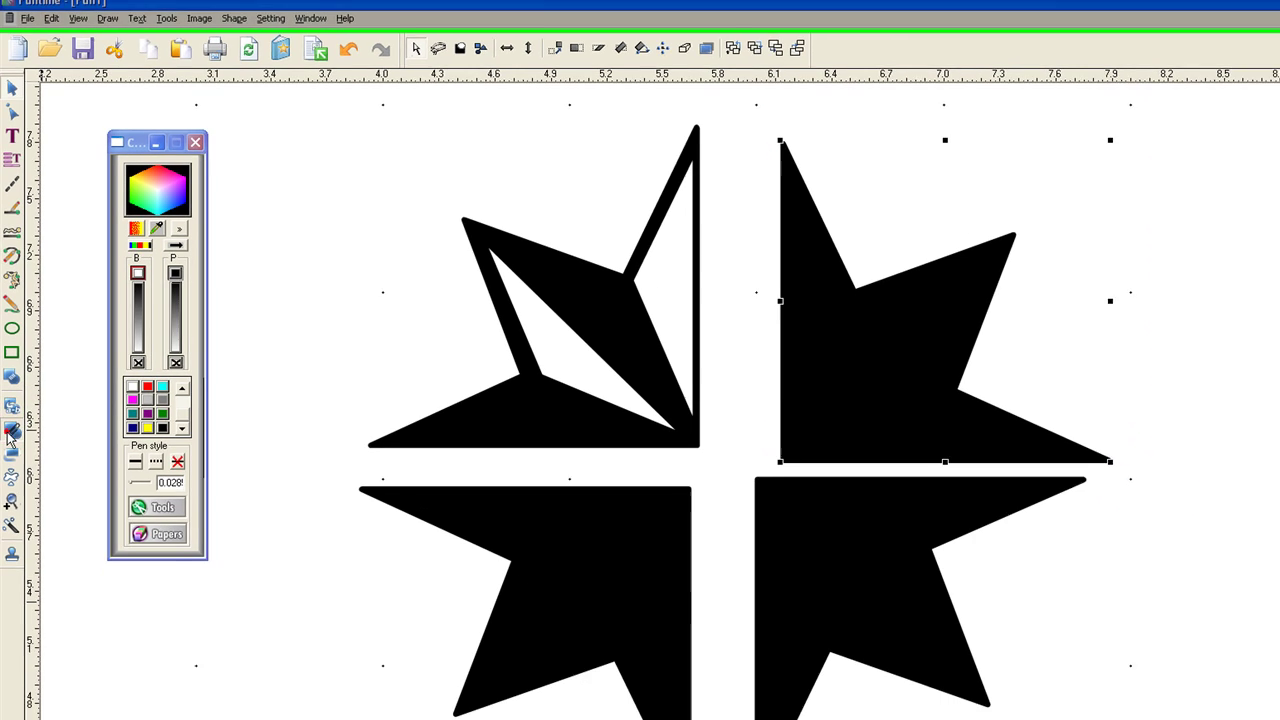
{"action": "left_click", "coordinate": [10, 430]}
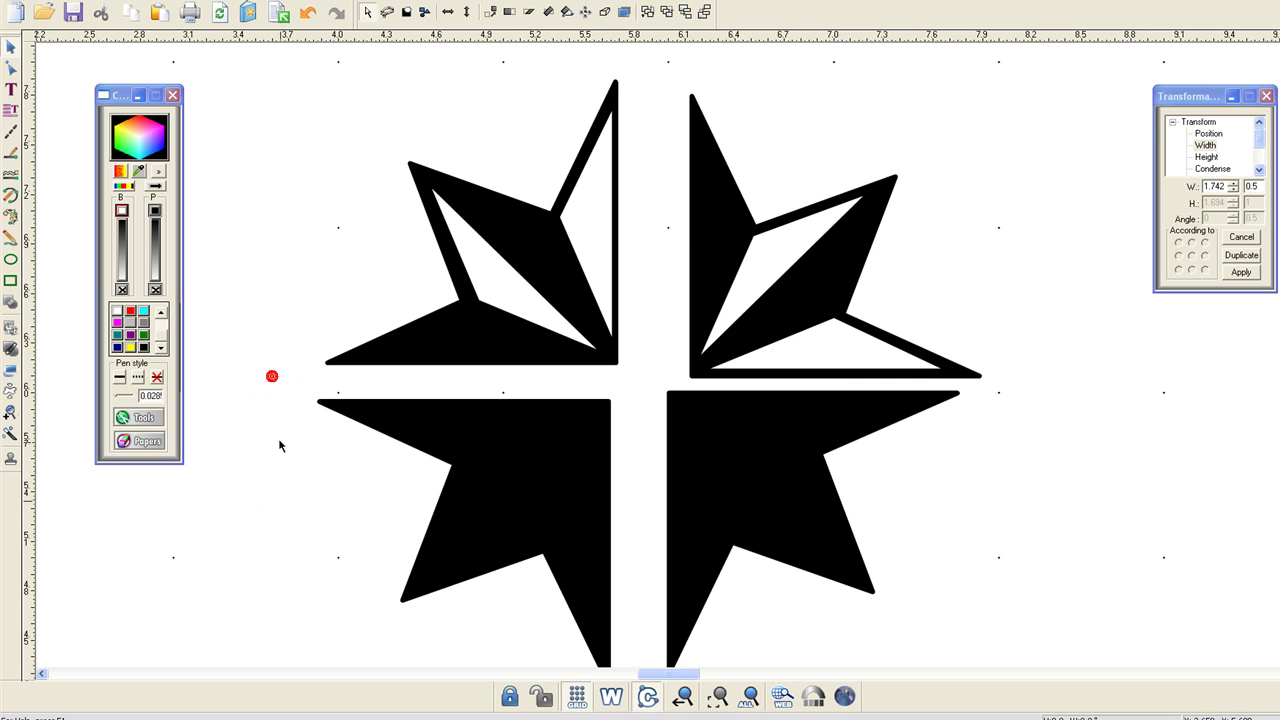
{"action": "left_click_drag", "start_coordinate": [280, 446], "coordinate": [592, 520]}
{"action": "left_click", "coordinate": [648, 697]}
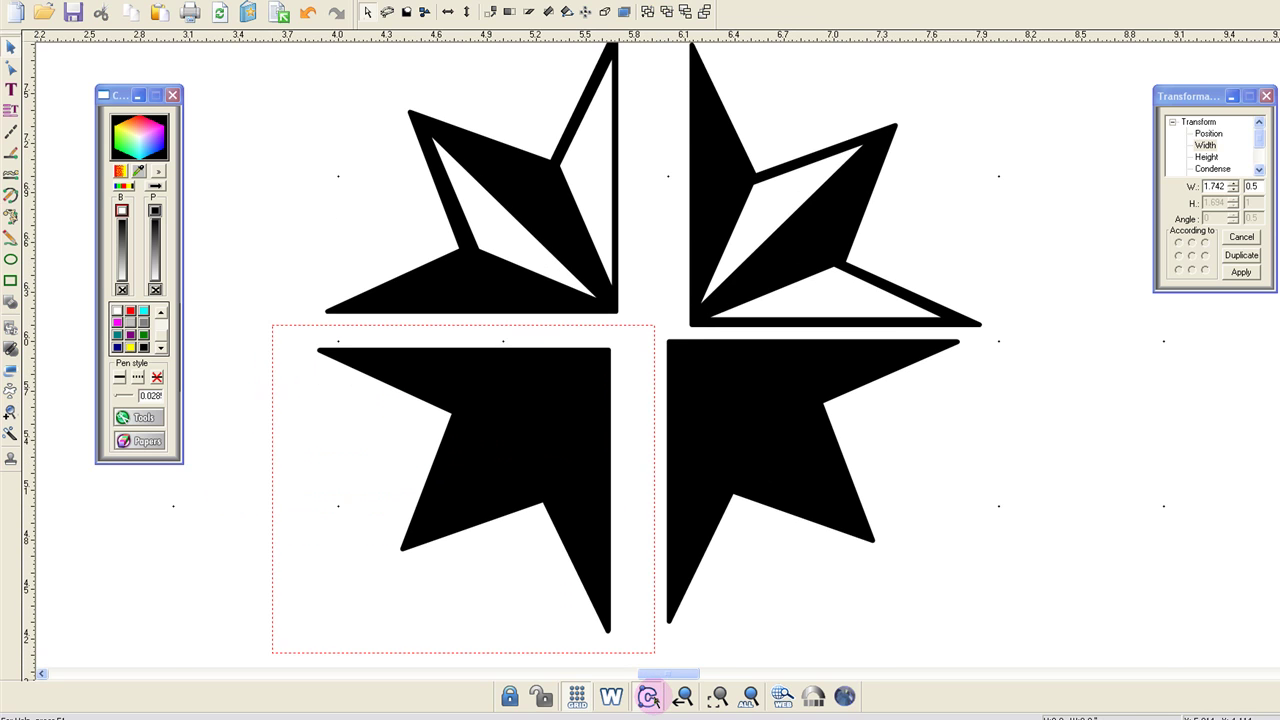
{"action": "left_click", "coordinate": [12, 352]}
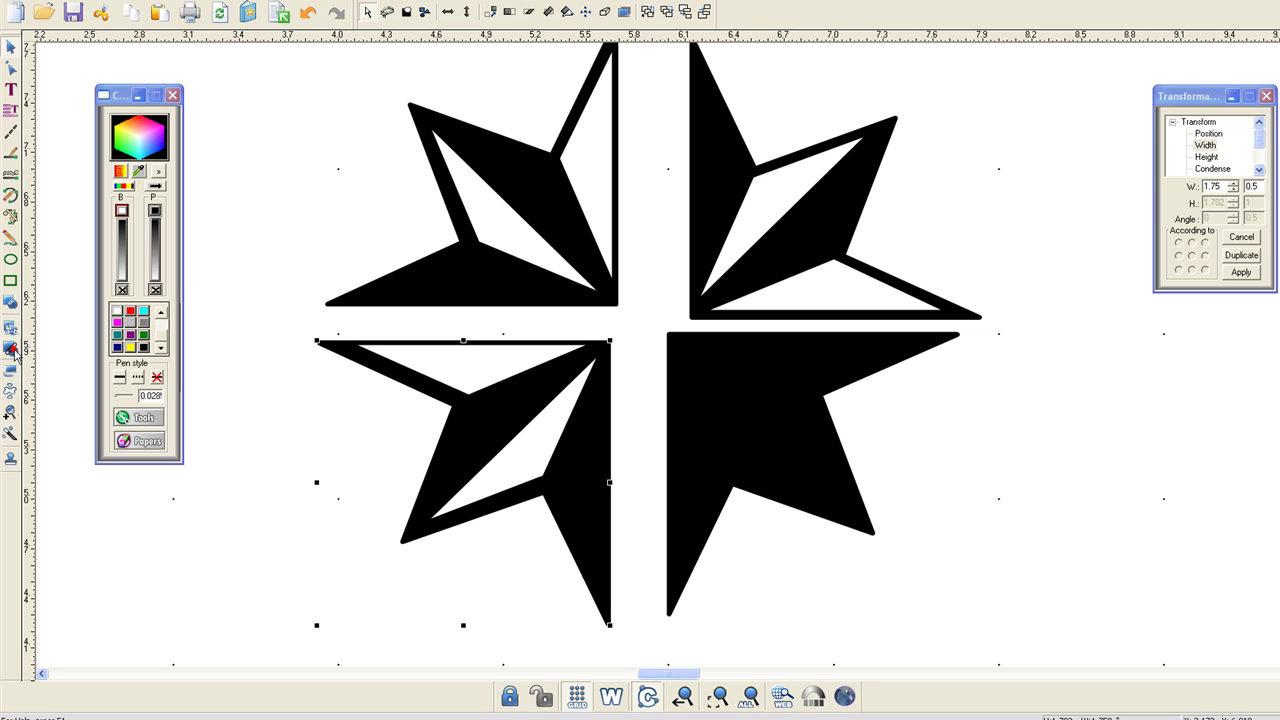
{"action": "left_click_drag", "start_coordinate": [1000, 327], "coordinate": [640, 642]}
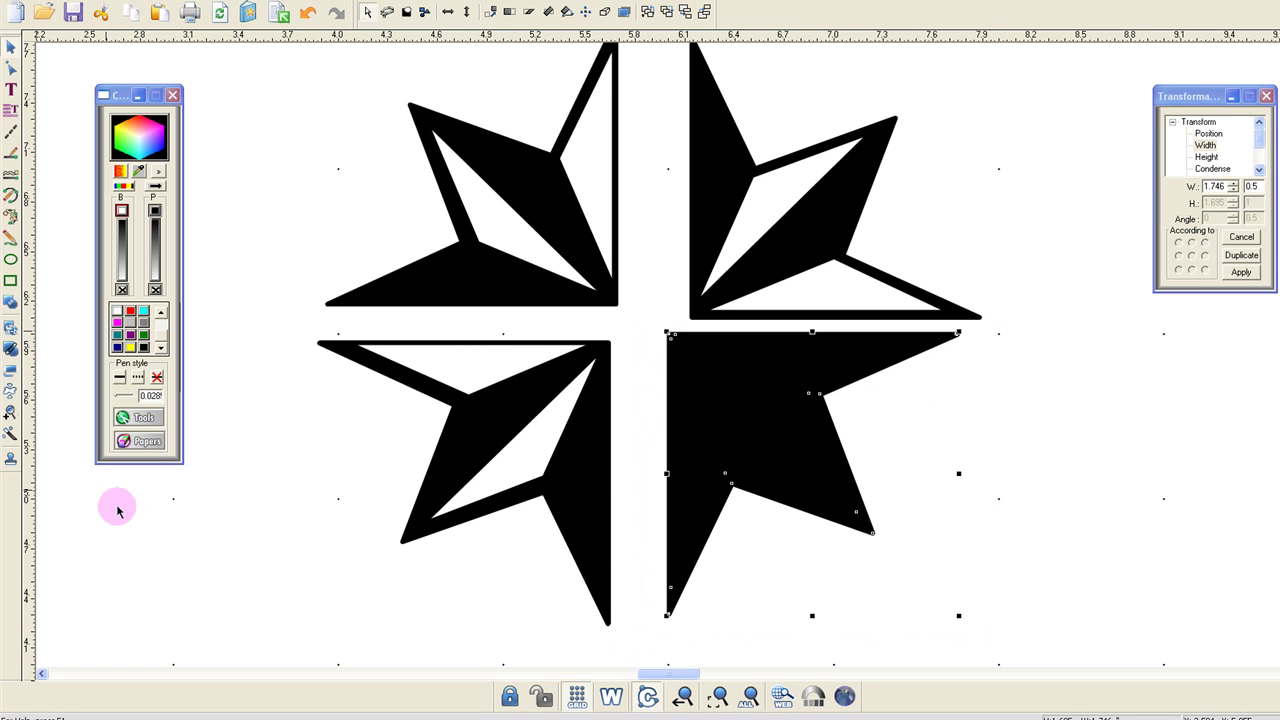
{"action": "left_click", "coordinate": [11, 348]}
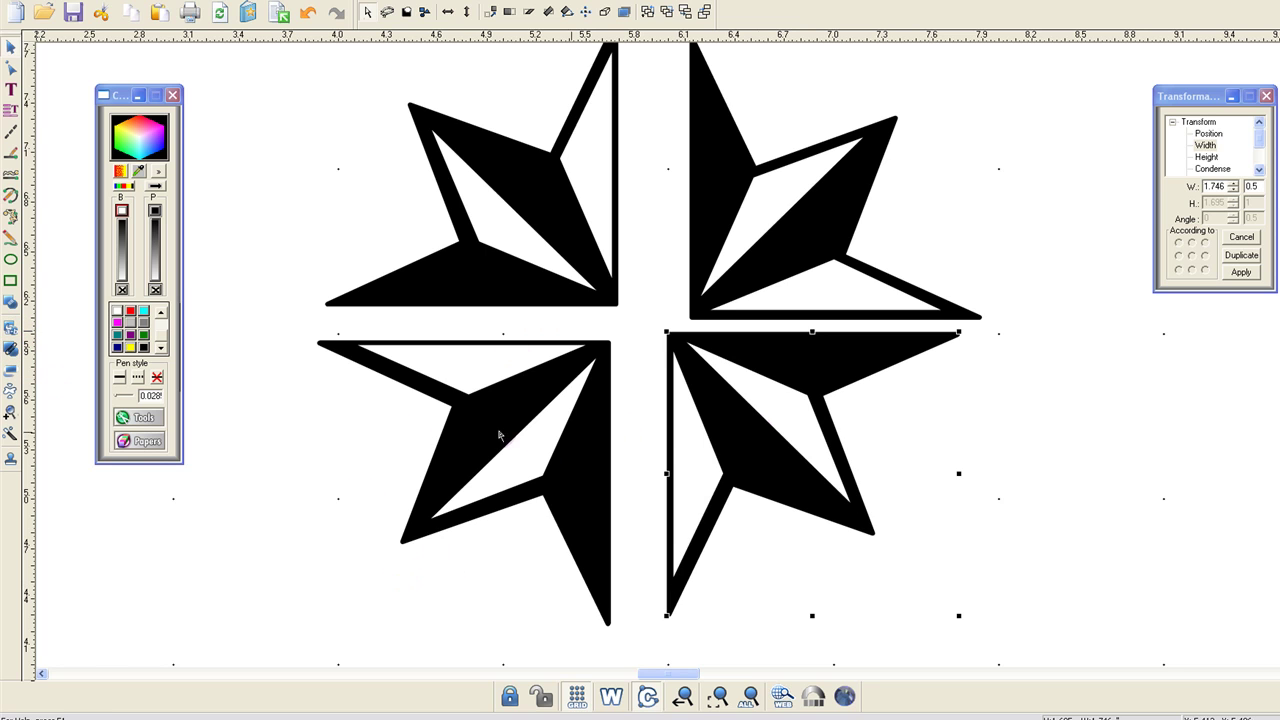
Reassemble the star by moving the lower-right, lower-left and upper-left quarters to meet the upper-right quarter at the centre.
{"action": "left_click", "coordinate": [1056, 396]}
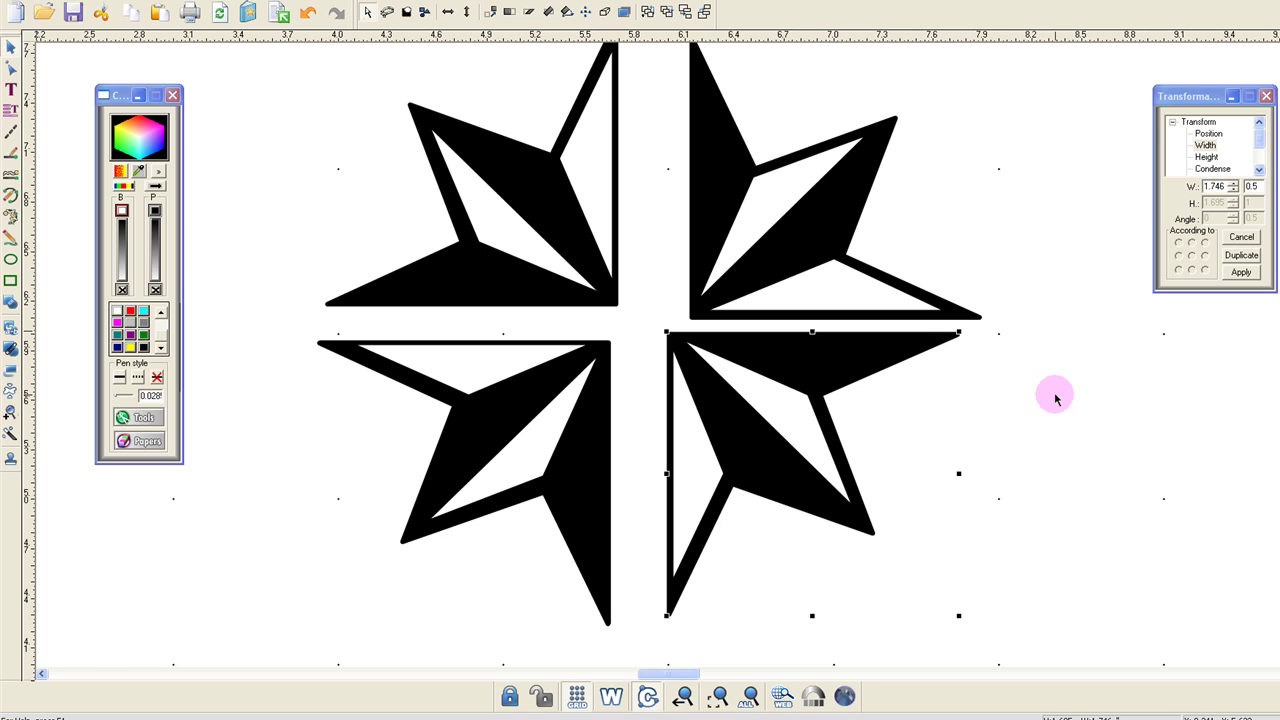
{"action": "left_click", "coordinate": [757, 411]}
{"action": "mouse_move", "coordinate": [757, 401]}
{"action": "left_mouse_down"}
{"action": "mouse_move", "coordinate": [791, 428]}
{"action": "mouse_move", "coordinate": [770, 380]}
{"action": "left_mouse_up"}
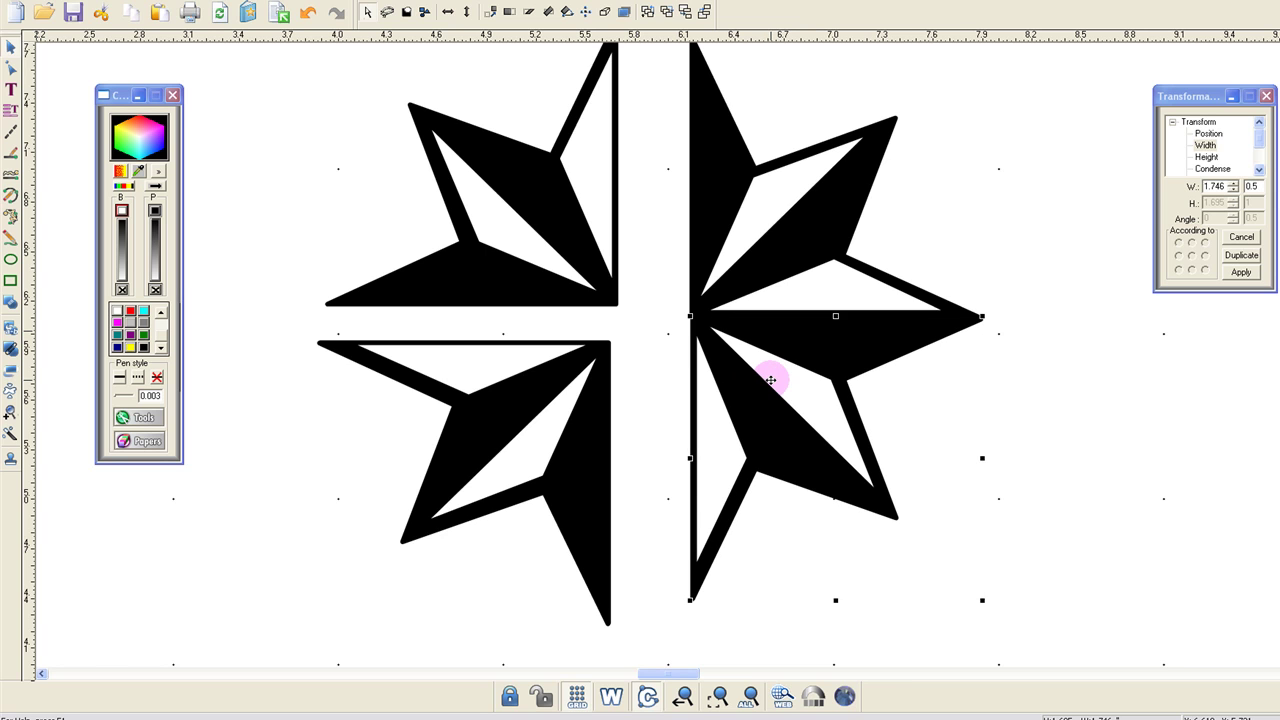
{"action": "left_click", "coordinate": [572, 440]}
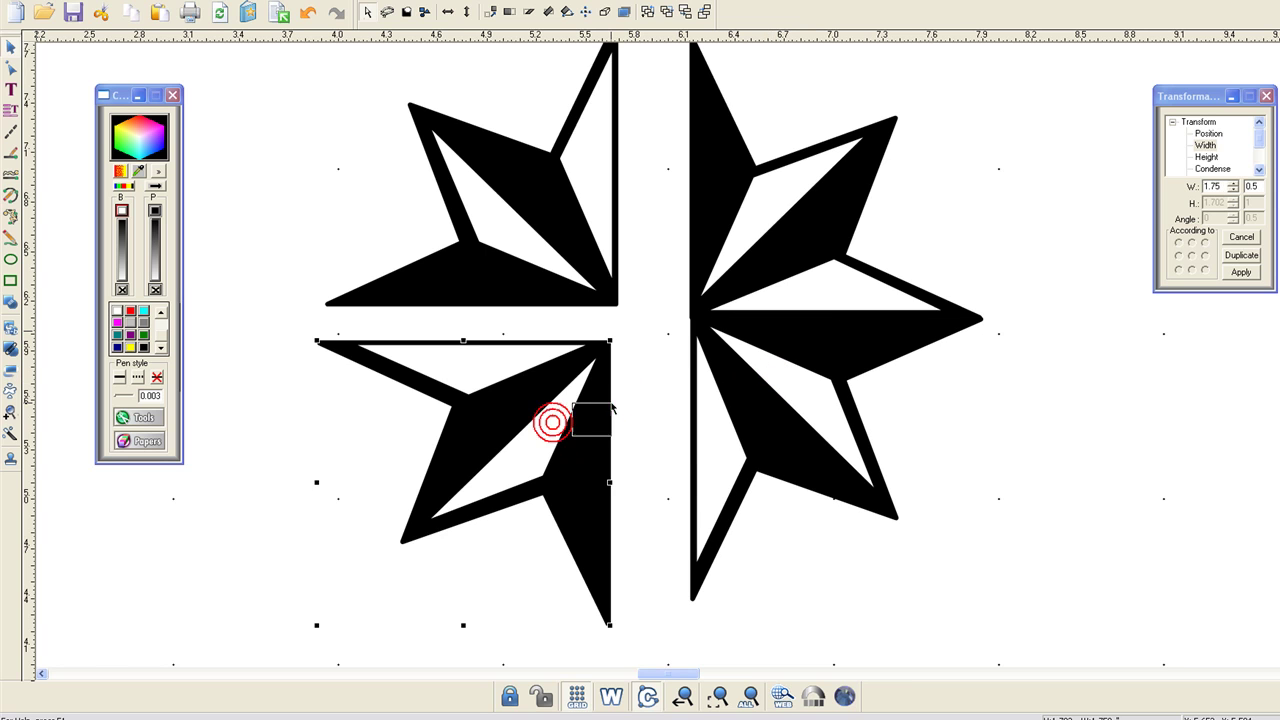
{"action": "left_click_drag", "start_coordinate": [551, 415], "coordinate": [634, 390]}
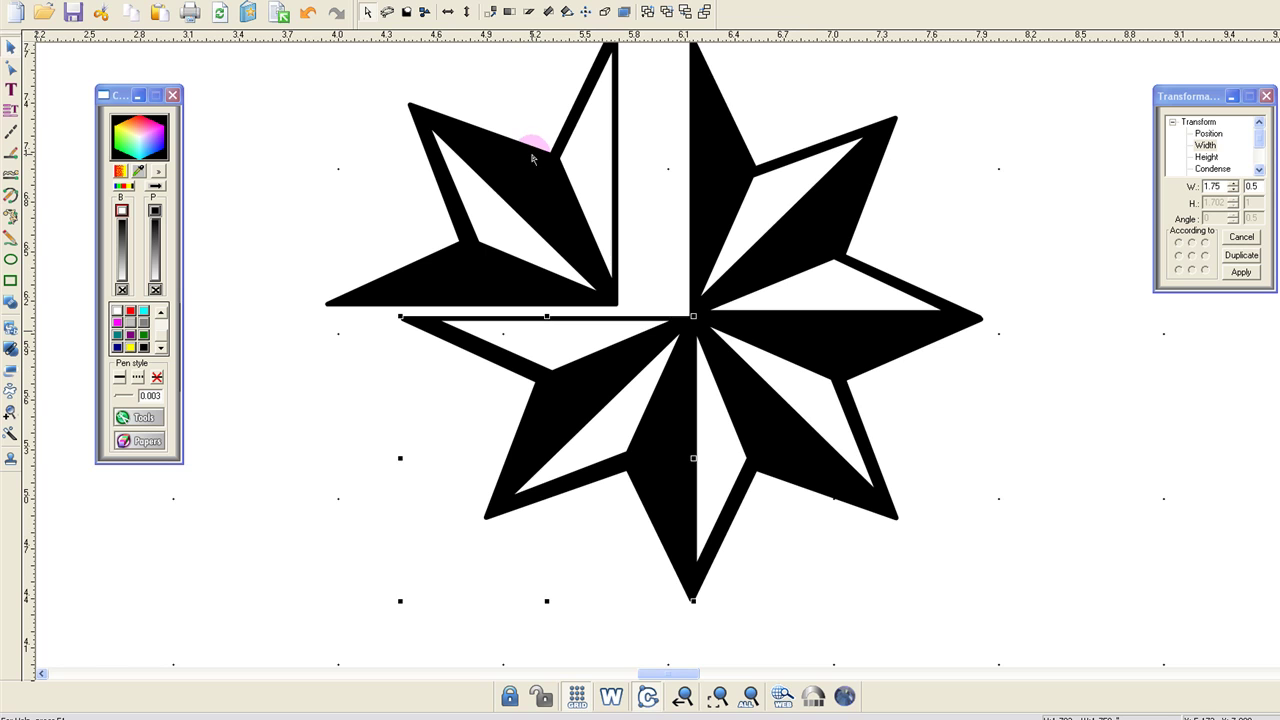
{"action": "left_click_drag", "start_coordinate": [515, 152], "coordinate": [591, 167]}
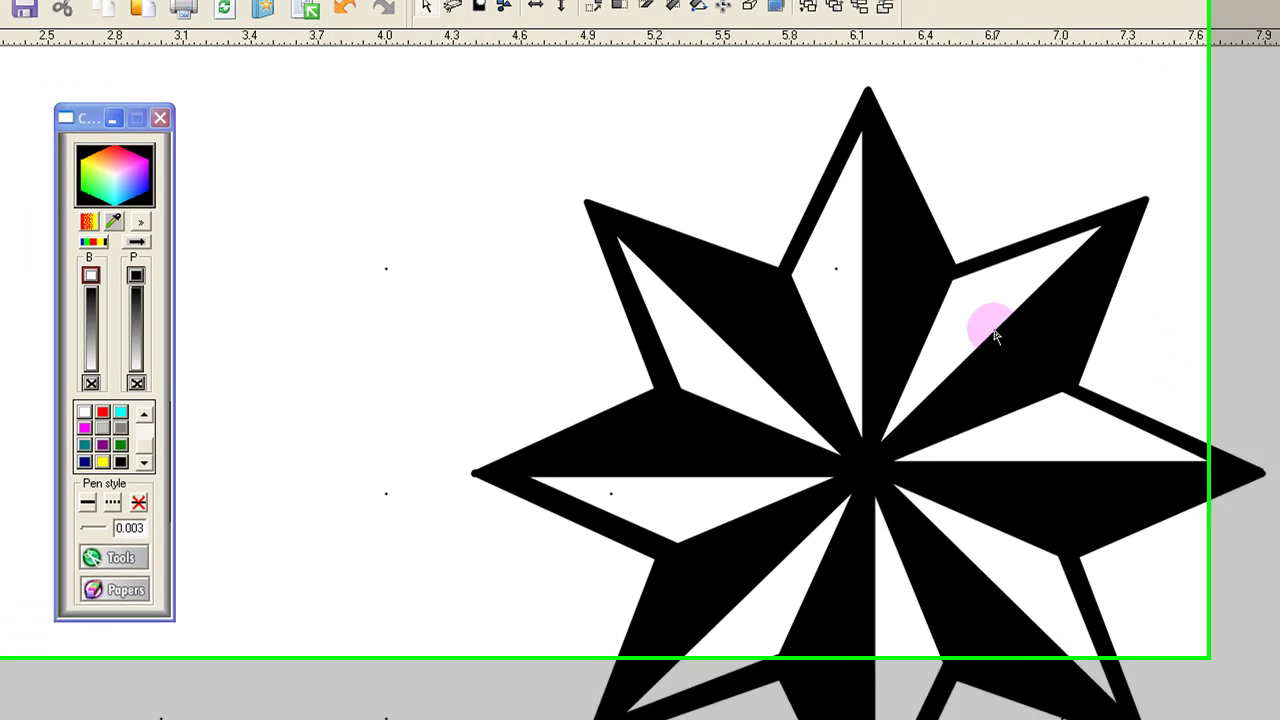
Move the upper-right quarter away from the star and undo the move.
{"action": "left_click_drag", "start_coordinate": [899, 239], "coordinate": [922, 228]}
{"action": "left_click_drag", "start_coordinate": [1091, 383], "coordinate": [1133, 365]}
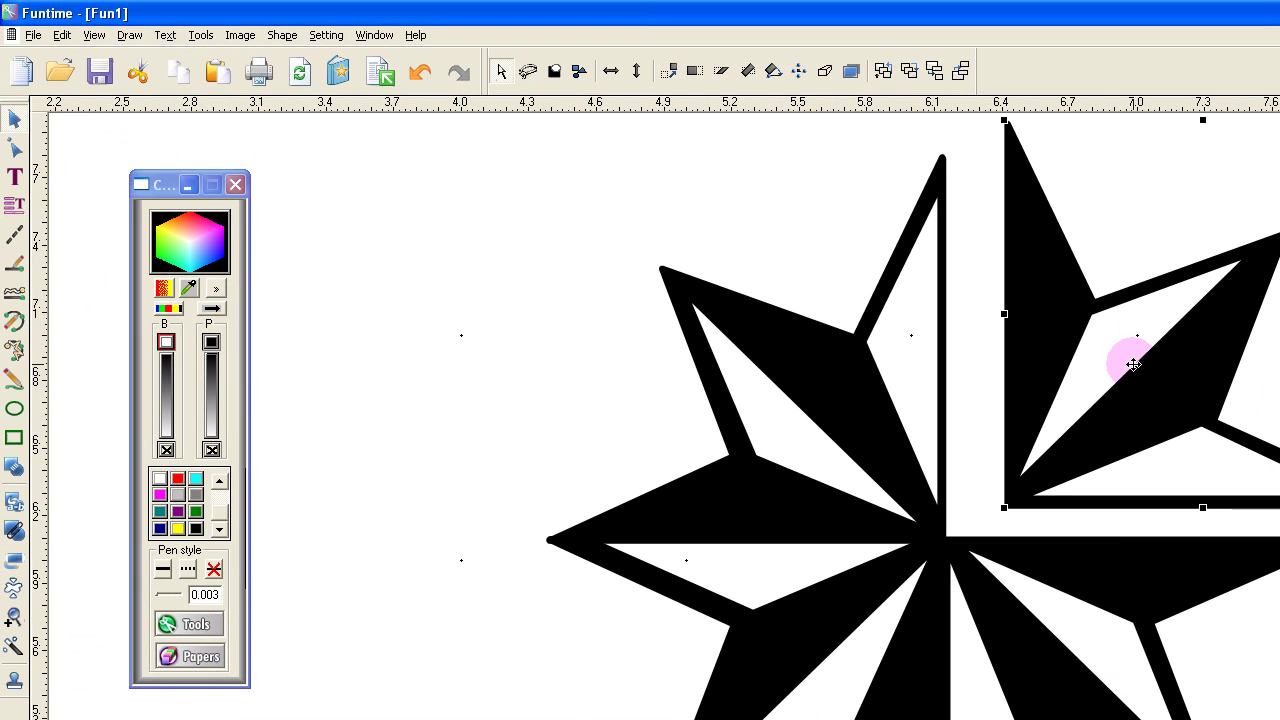
{"action": "left_click", "coordinate": [419, 71]}
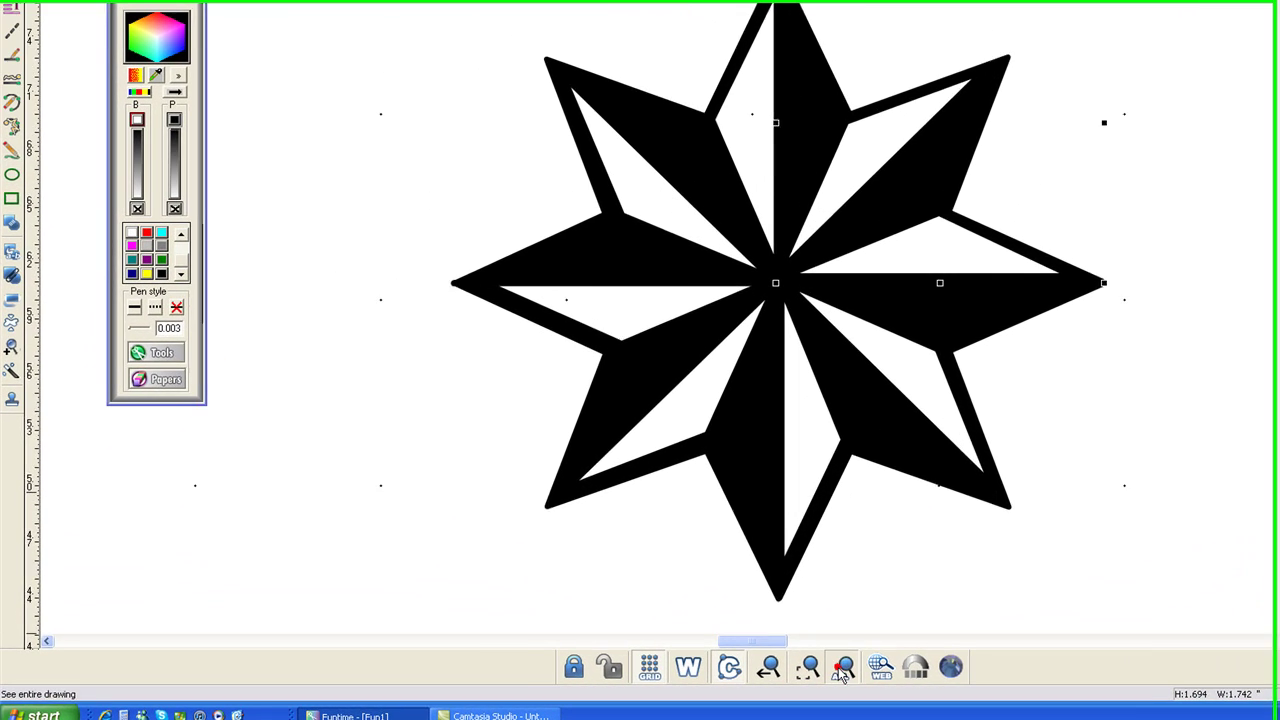
Select all four quarters of the star and scale them together proportionally to a width of 22 inches.
{"action": "left_click", "coordinate": [682, 669]}
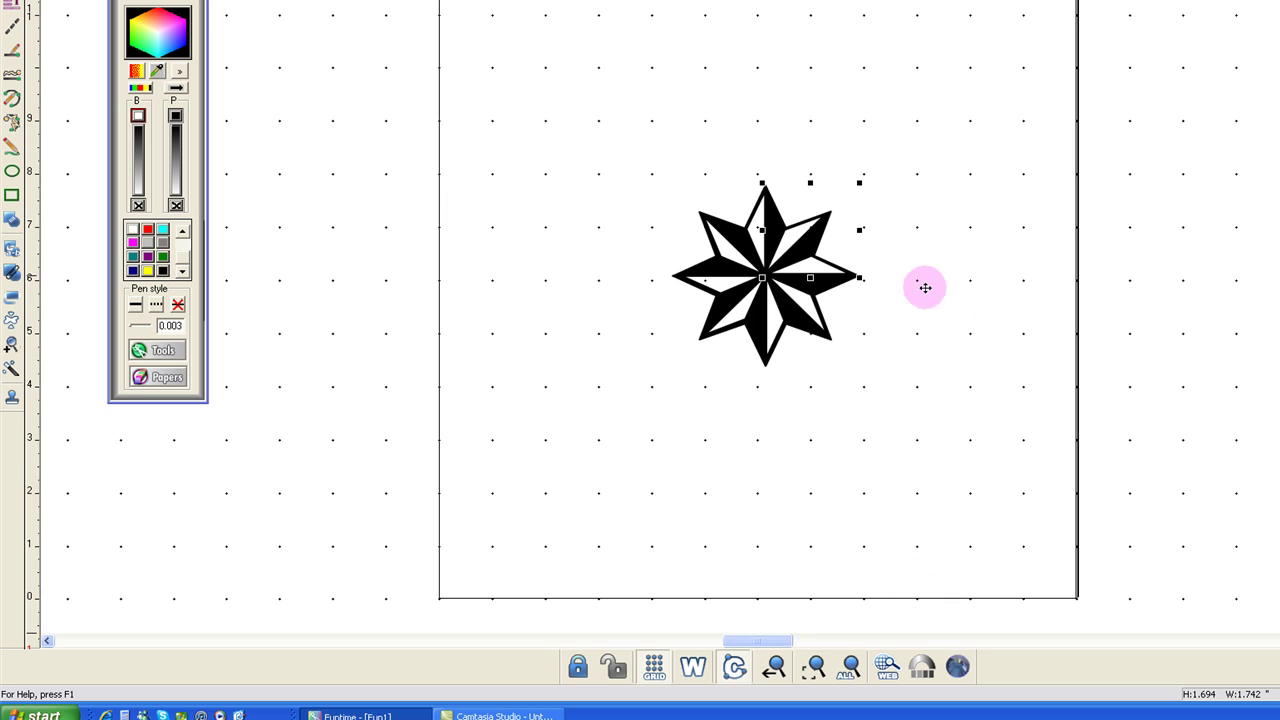
{"action": "left_click_drag", "start_coordinate": [569, 77], "coordinate": [915, 459]}
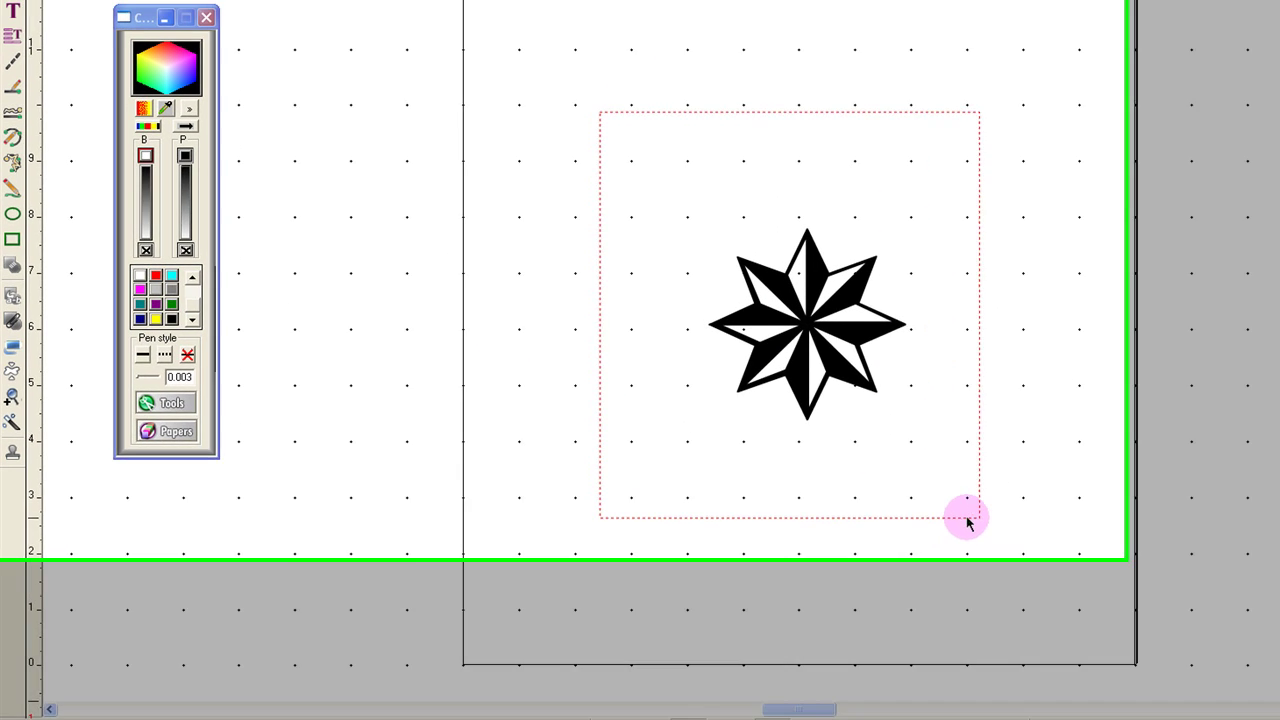
{"action": "left_click_drag", "start_coordinate": [967, 521], "coordinate": [1067, 529]}
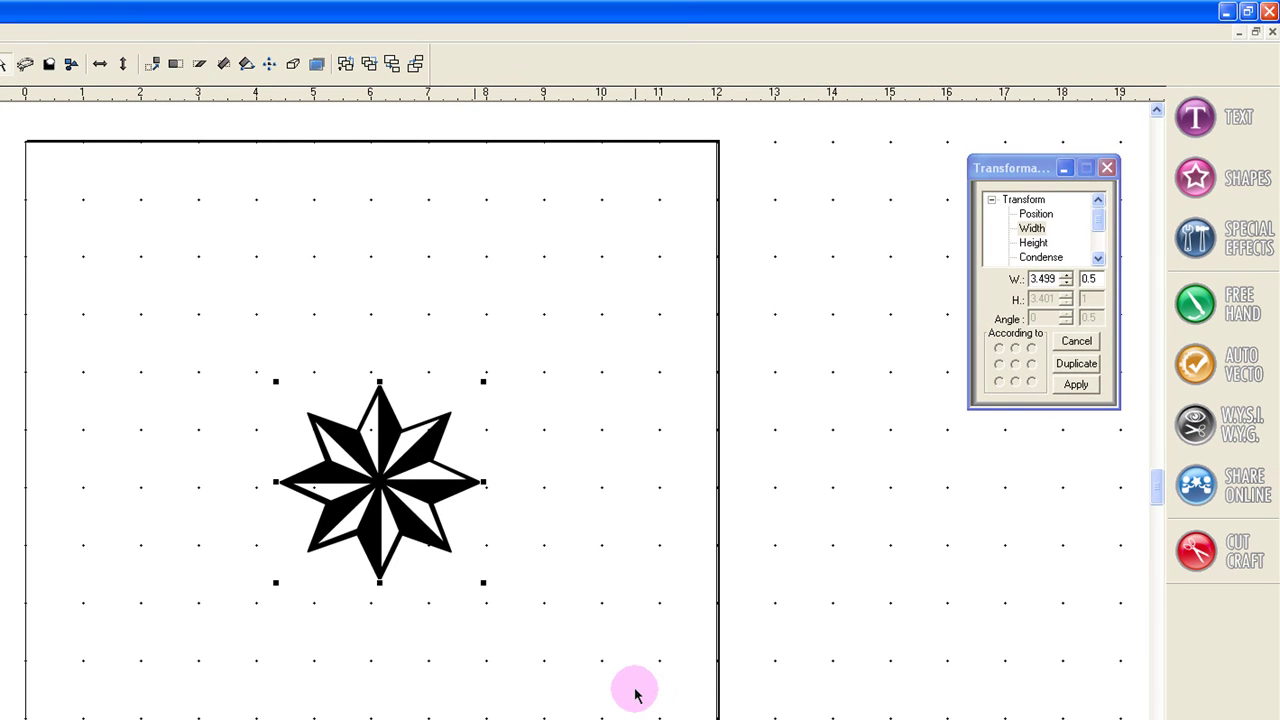
{"action": "left_click_drag", "start_coordinate": [1017, 176], "coordinate": [873, 165]}
{"action": "left_click", "coordinate": [887, 215]}
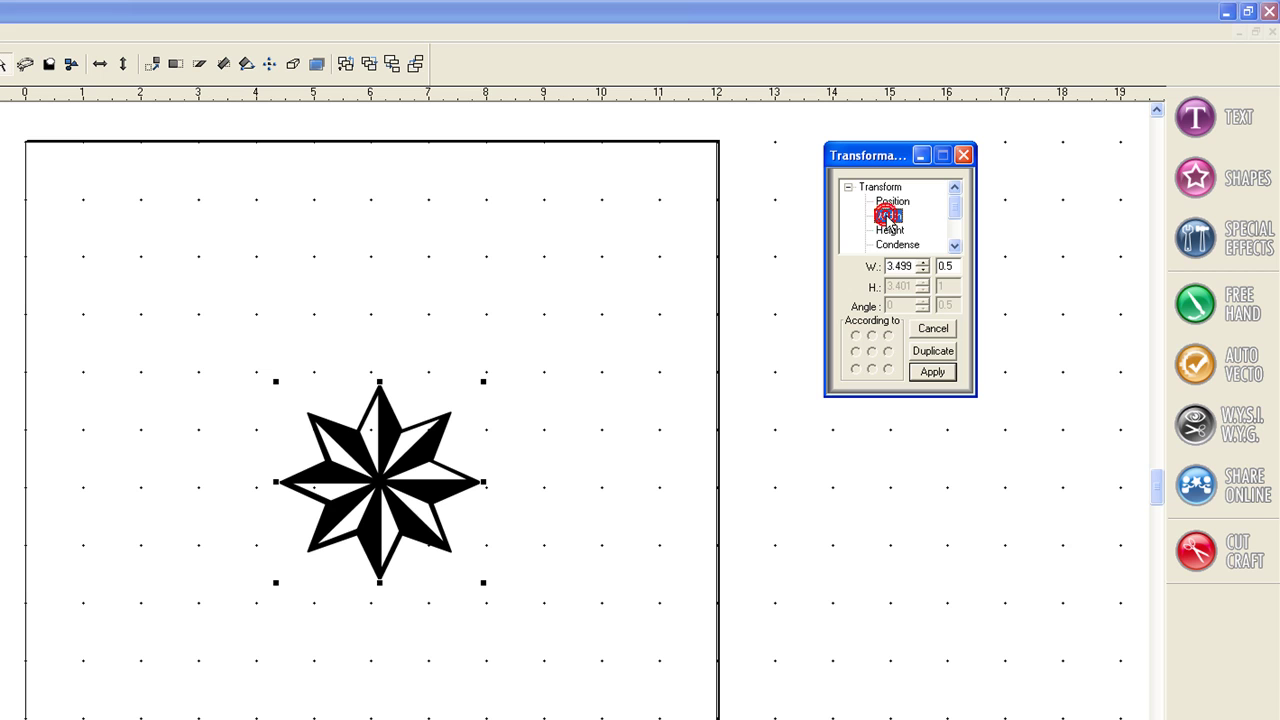
{"action": "double_click", "coordinate": [905, 266]}
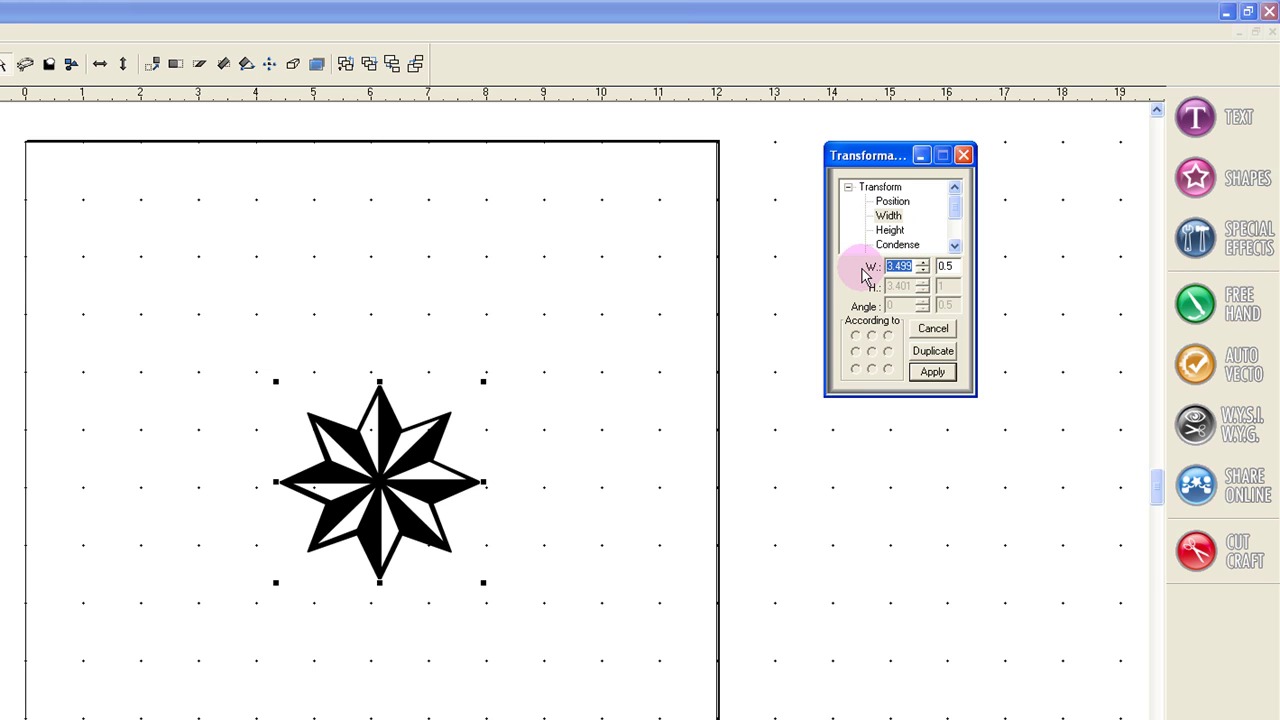
{"action": "type", "text": "22"}
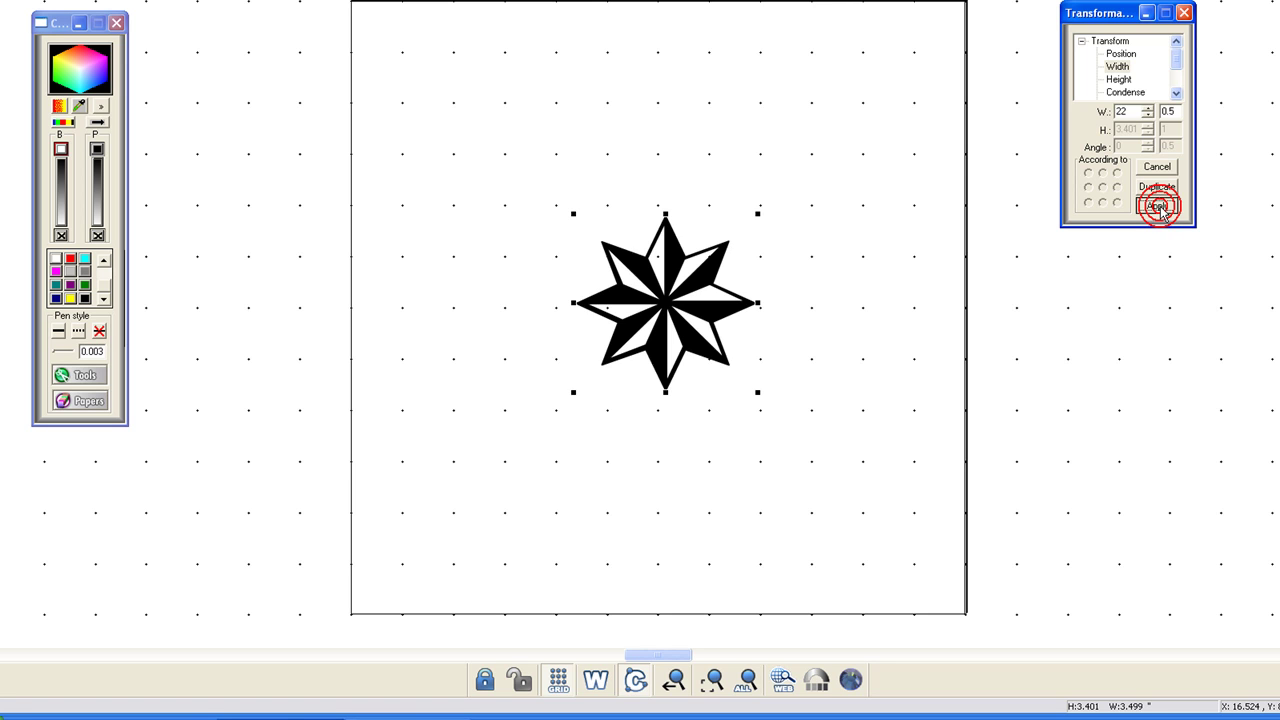
{"action": "left_click", "coordinate": [1158, 206]}
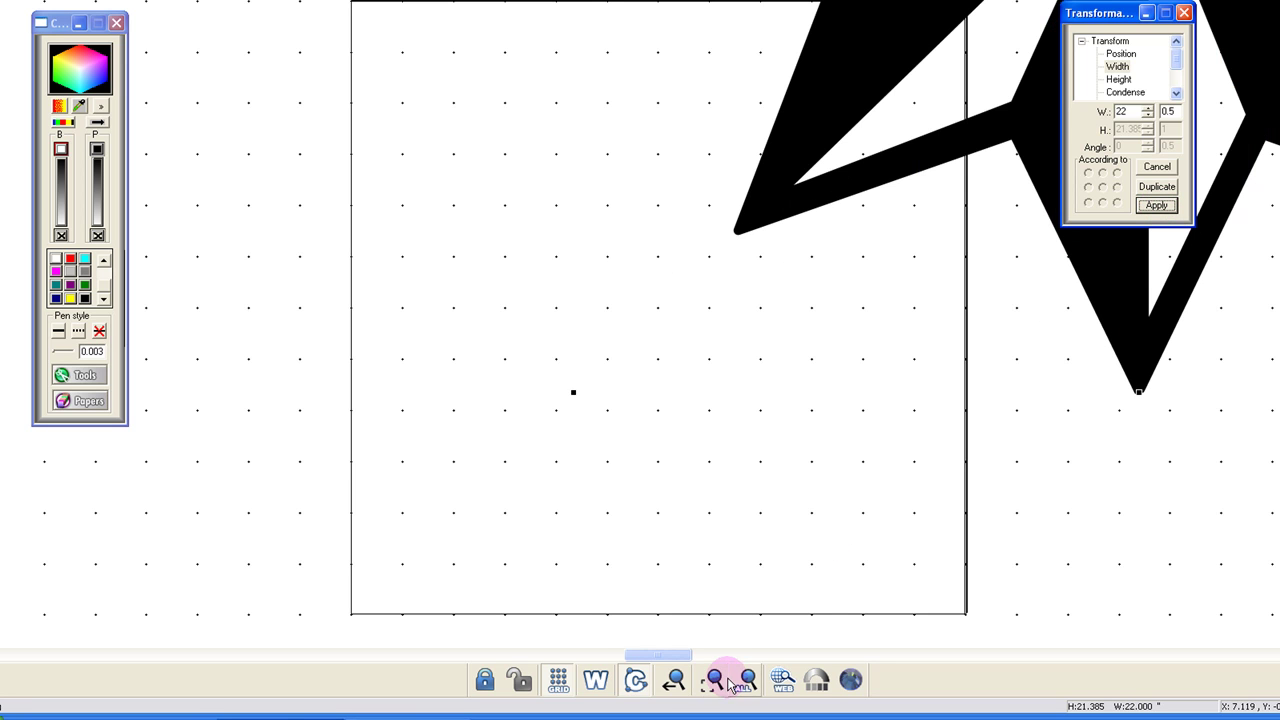
{"action": "left_click", "coordinate": [745, 680]}
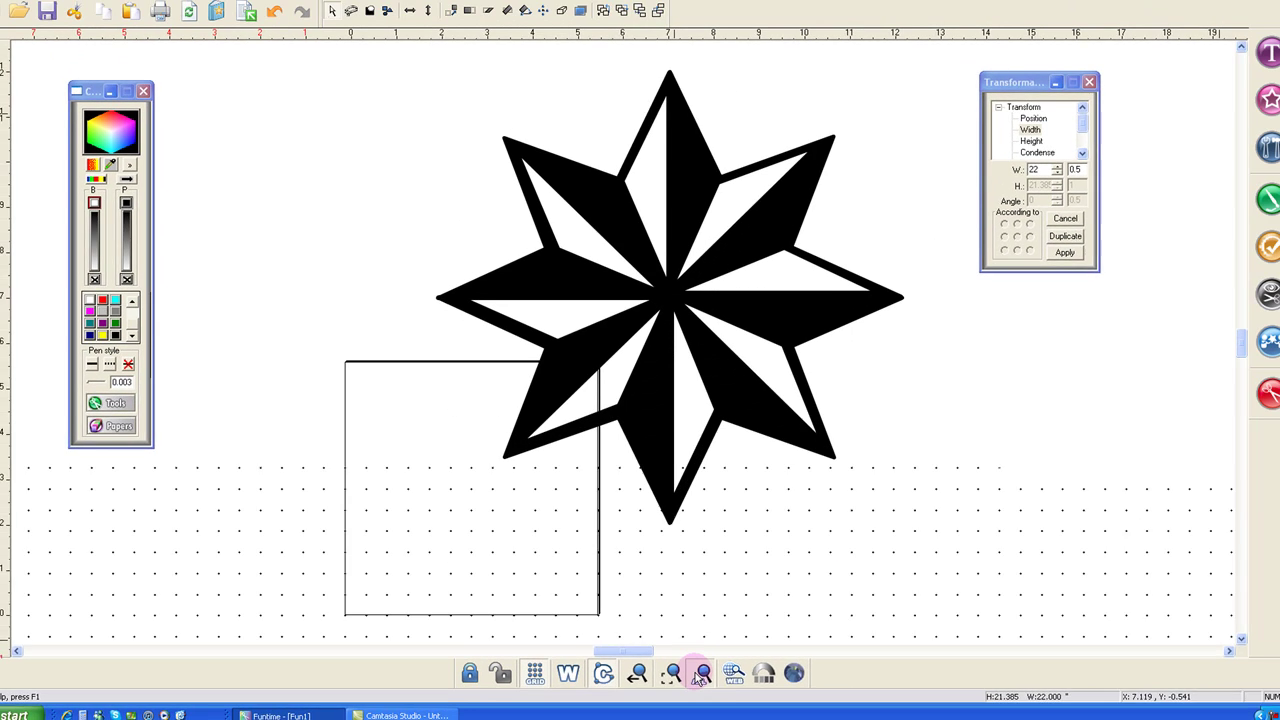
Move the enlarged star off the page to its upper right and clear the selection.
{"action": "left_click", "coordinate": [791, 398]}
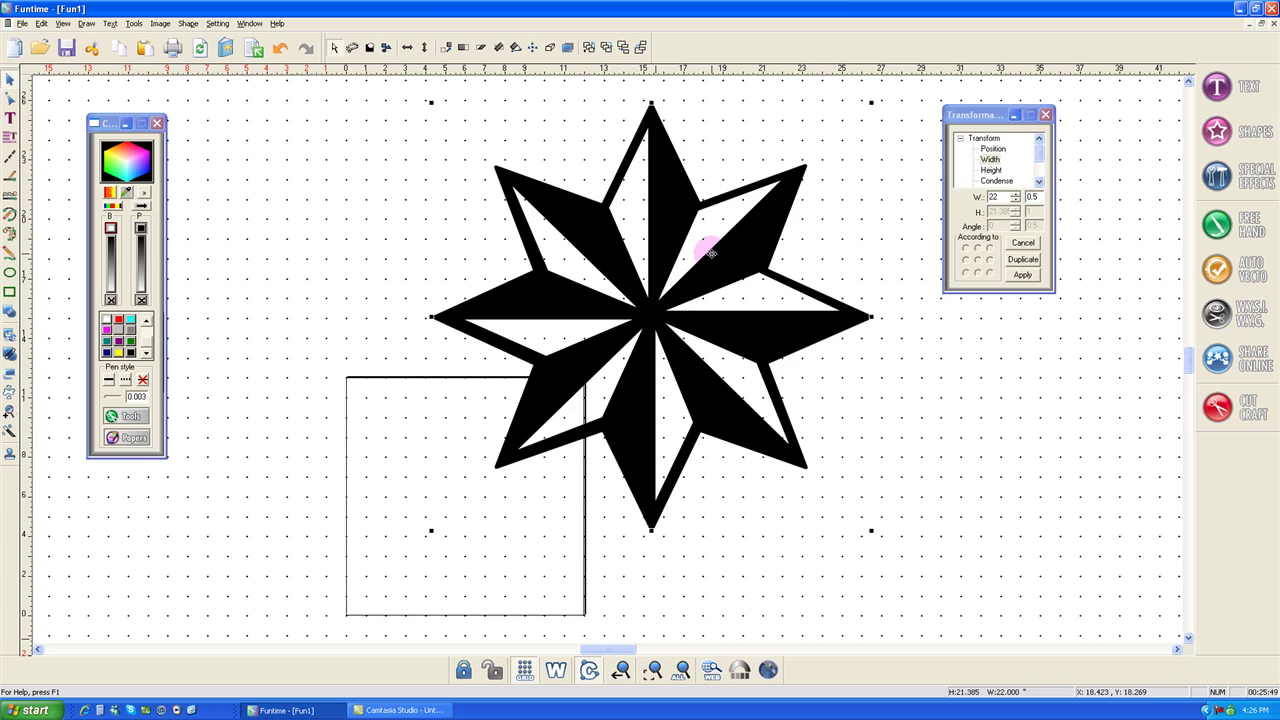
{"action": "left_click_drag", "start_coordinate": [711, 255], "coordinate": [752, 252]}
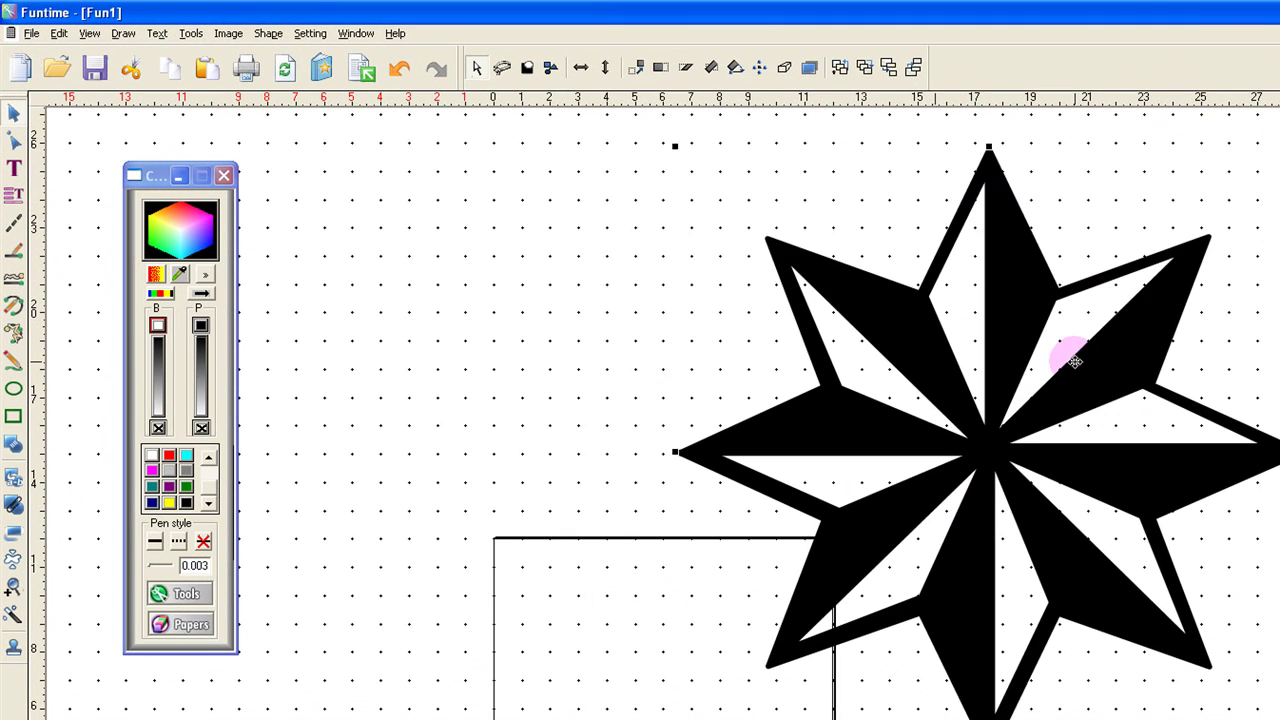
{"action": "left_click_drag", "start_coordinate": [1073, 361], "coordinate": [1238, 428]}
{"action": "left_click", "coordinate": [629, 340]}
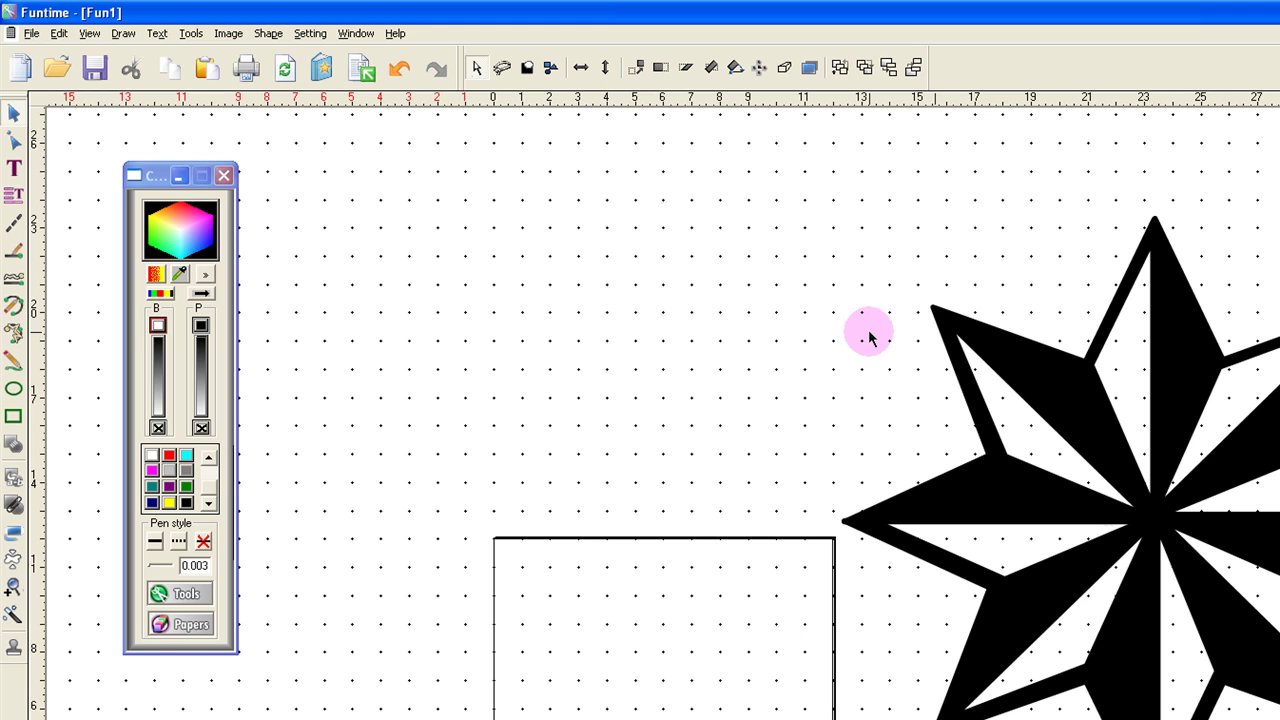
Fit the lower-left quarter inside the page, then set it aside above the page's upper-left corner.
{"action": "left_click", "coordinate": [1083, 609]}
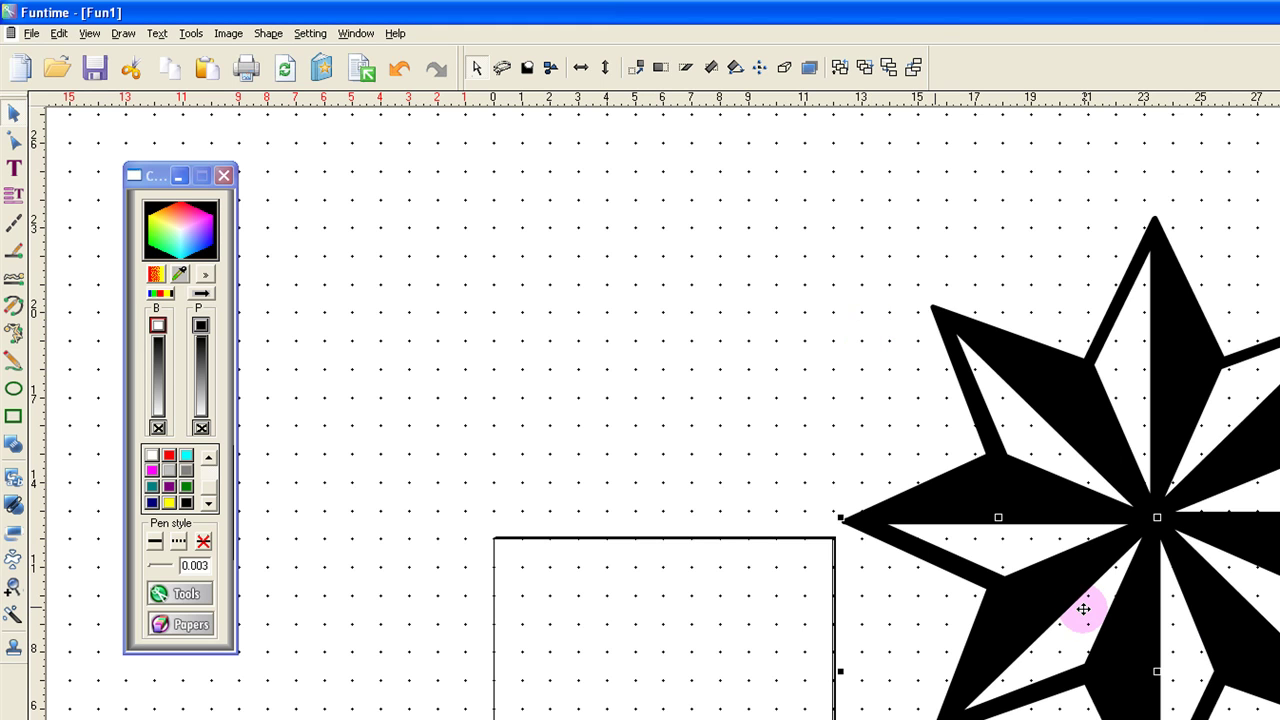
{"action": "left_click_drag", "start_coordinate": [1083, 600], "coordinate": [743, 645]}
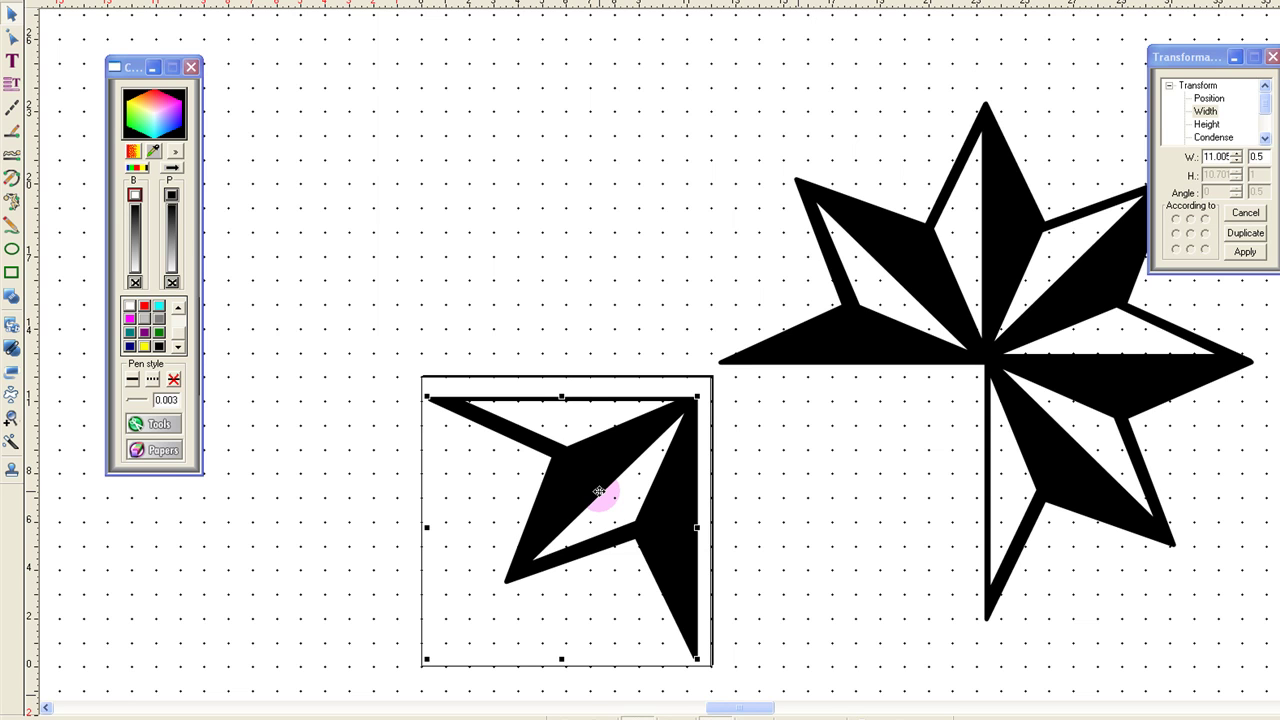
{"action": "left_click_drag", "start_coordinate": [666, 509], "coordinate": [526, 184]}
Separate the upper-left quarter into the space above the page and place the lower-right quarter inside the page.
{"action": "left_click", "coordinate": [882, 260]}
{"action": "left_click_drag", "start_coordinate": [882, 260], "coordinate": [746, 249]}
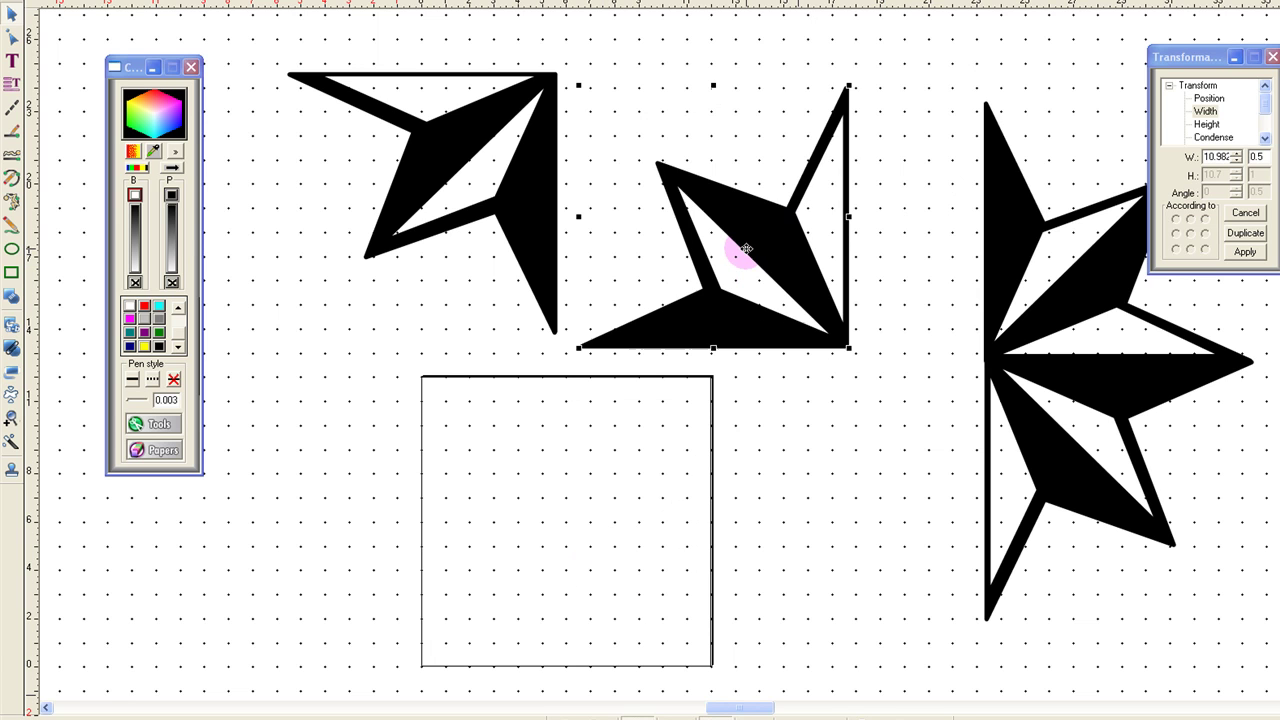
{"action": "left_click_drag", "start_coordinate": [1070, 473], "coordinate": [514, 509]}
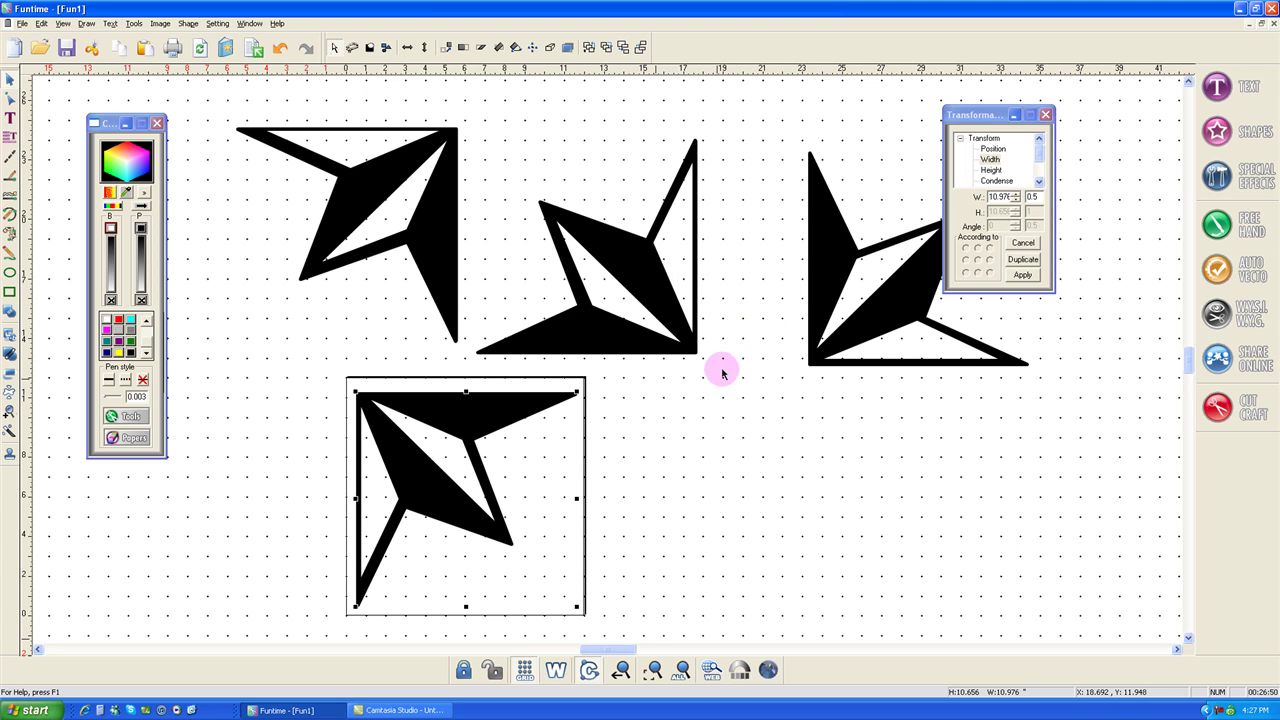
Open the cutting controls, select the quarter on the page and restrict cutting to the selected object.
{"action": "left_click", "coordinate": [1250, 410]}
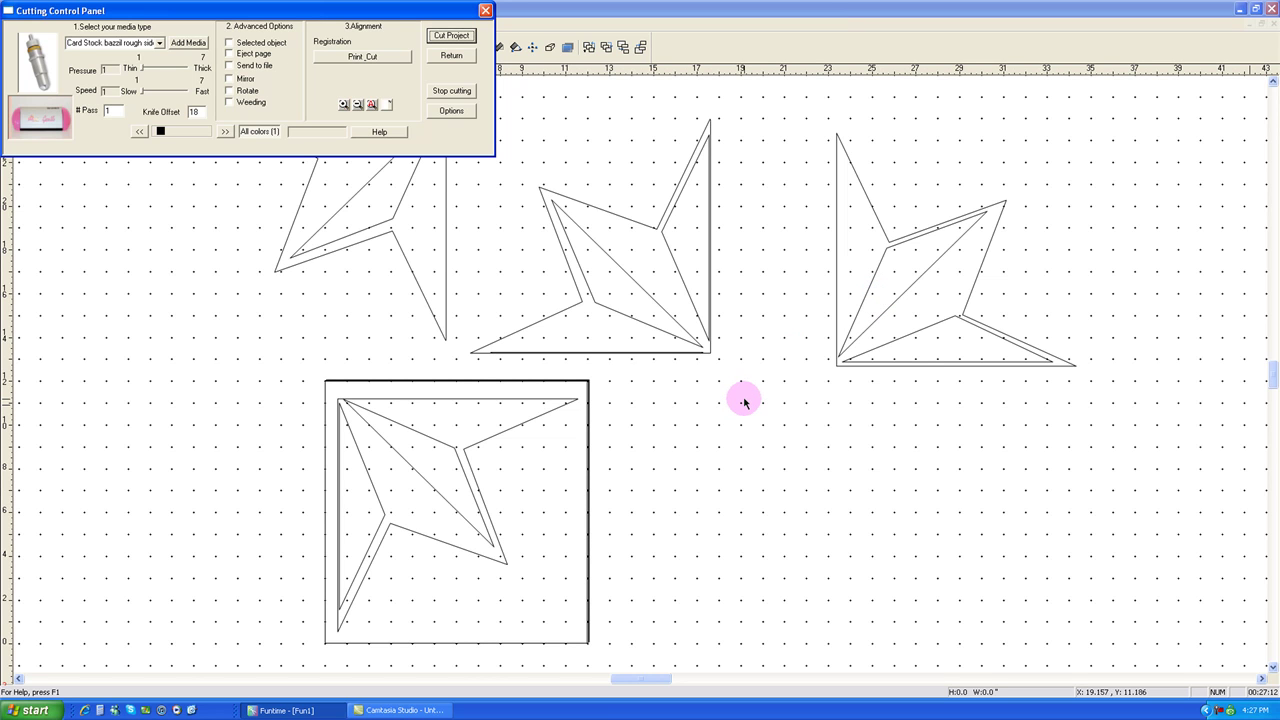
{"action": "left_click", "coordinate": [380, 471]}
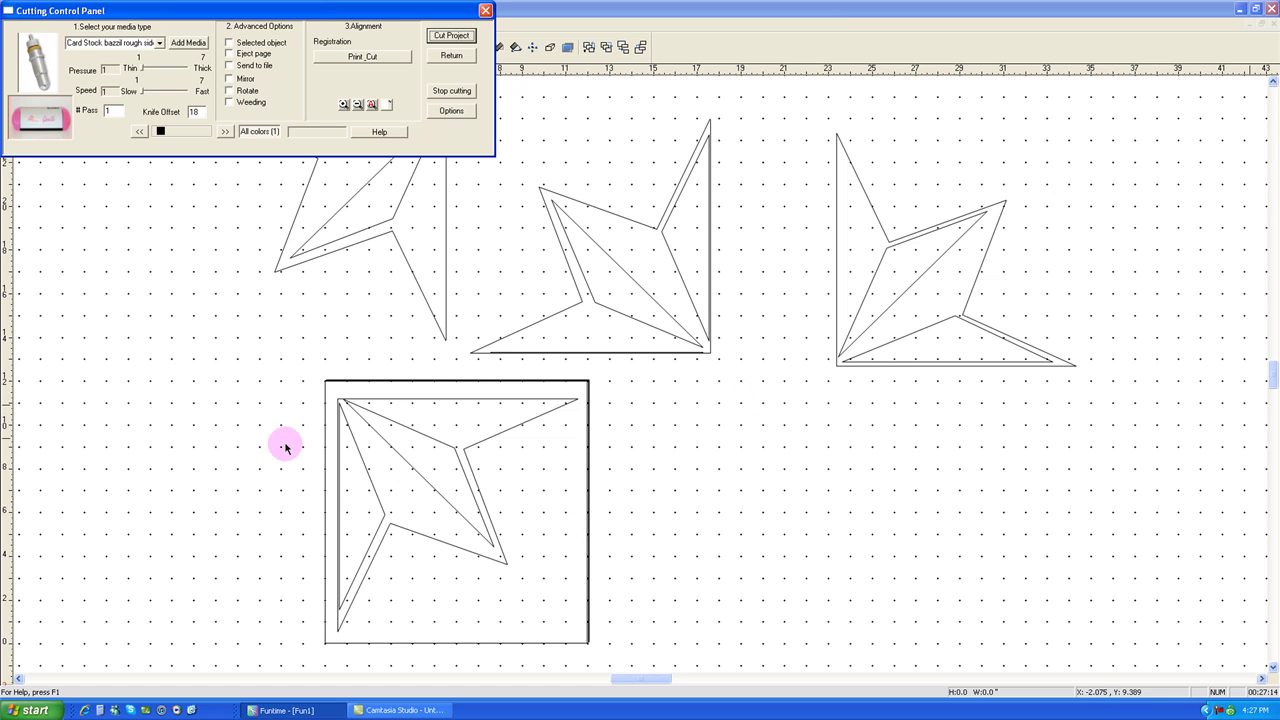
{"action": "left_click_drag", "start_coordinate": [303, 369], "coordinate": [621, 656]}
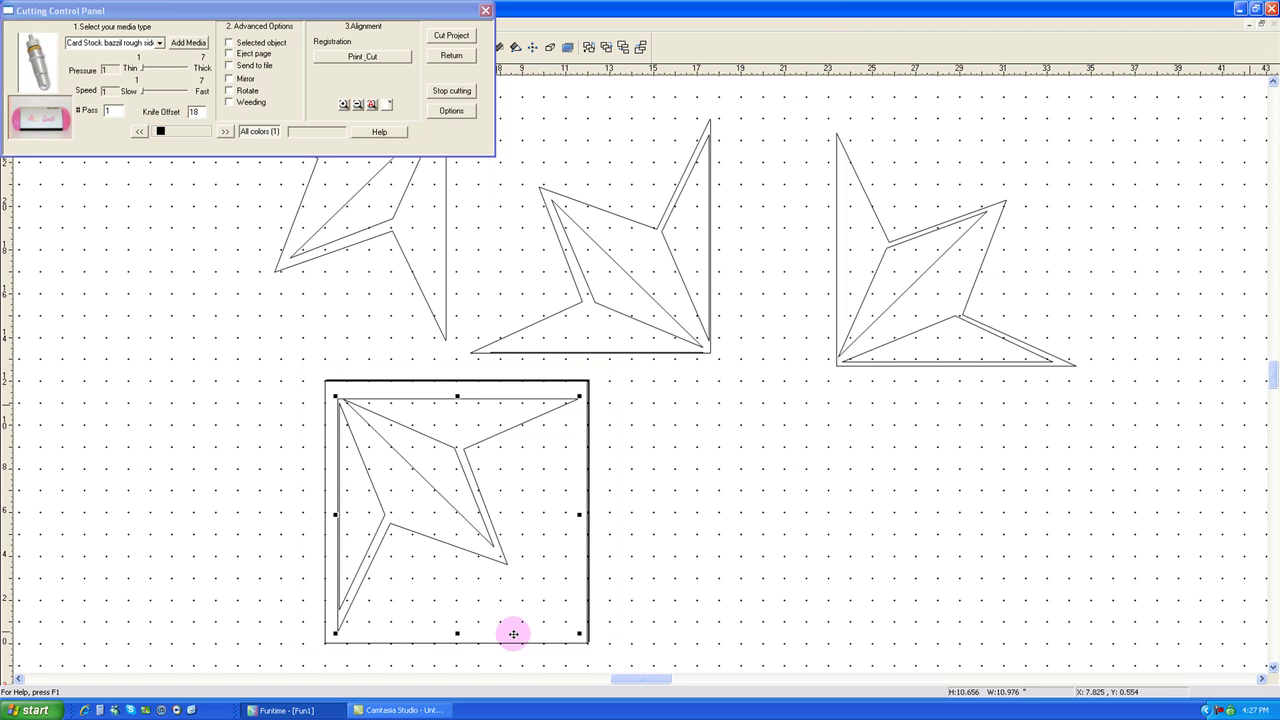
{"action": "left_click", "coordinate": [229, 43]}
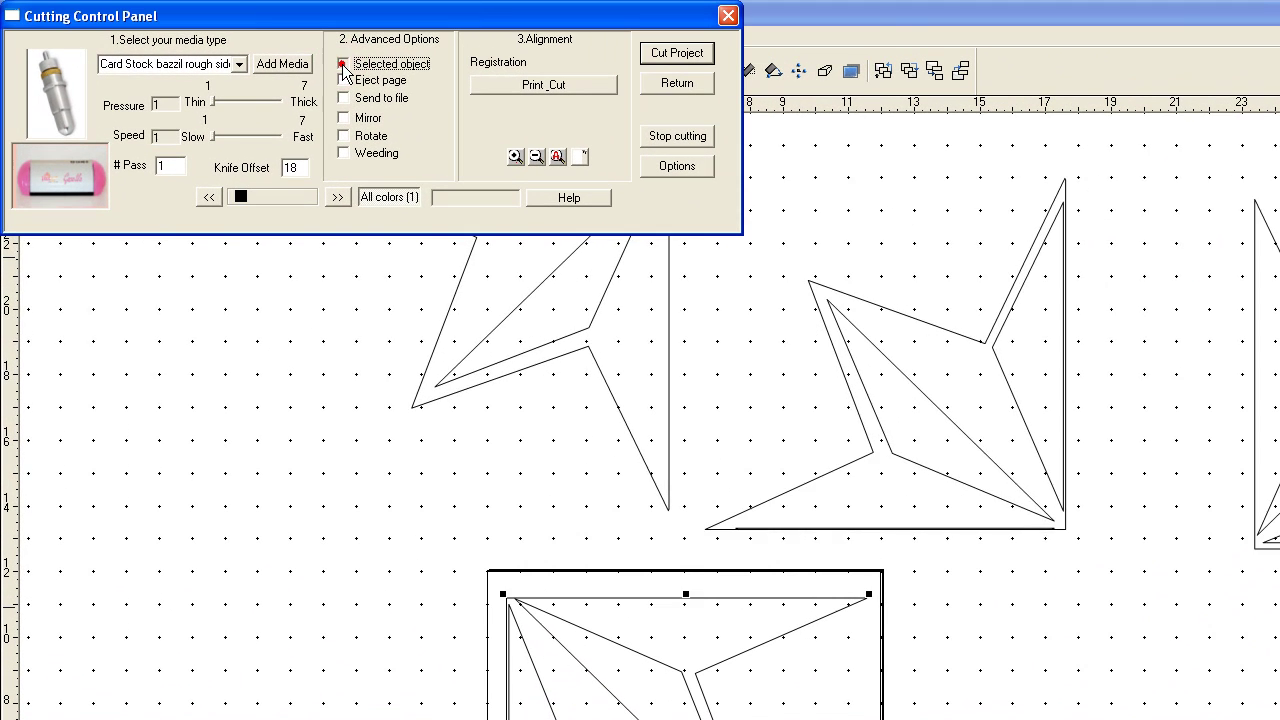
{"action": "left_click", "coordinate": [235, 45]}
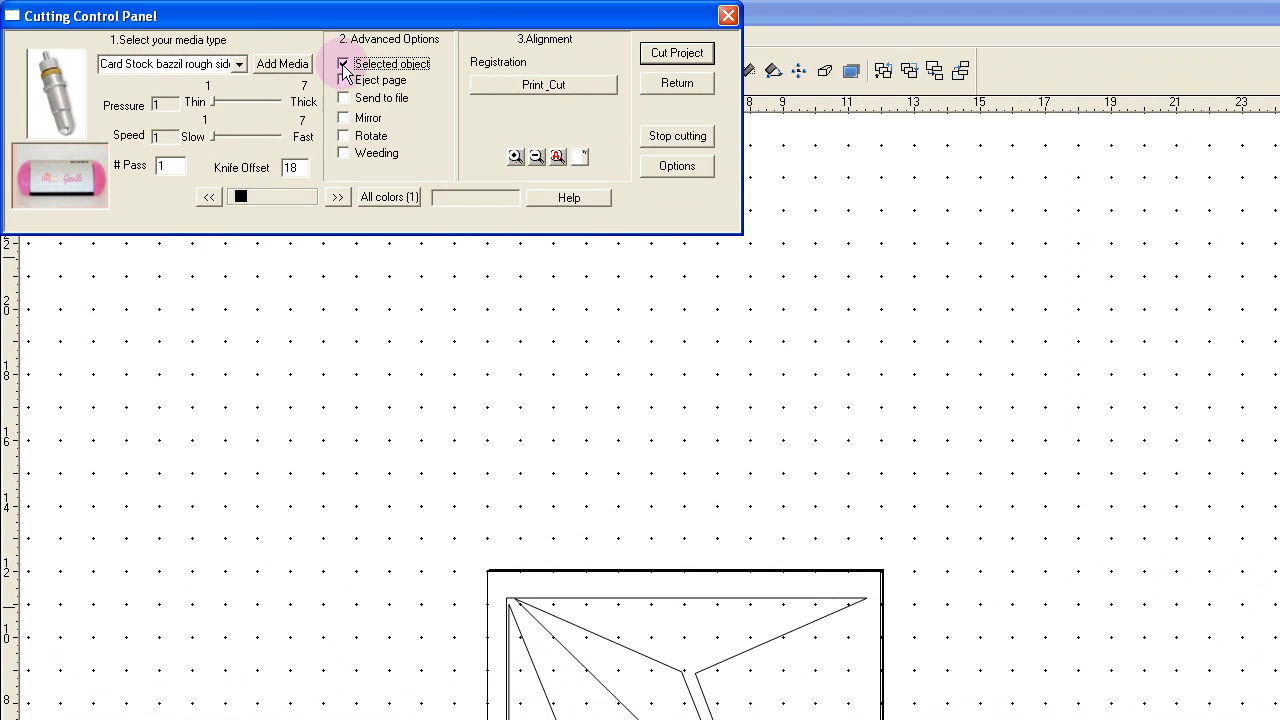
Start cutting the selected quarter and return to the drawing.
{"action": "left_click", "coordinate": [673, 55]}
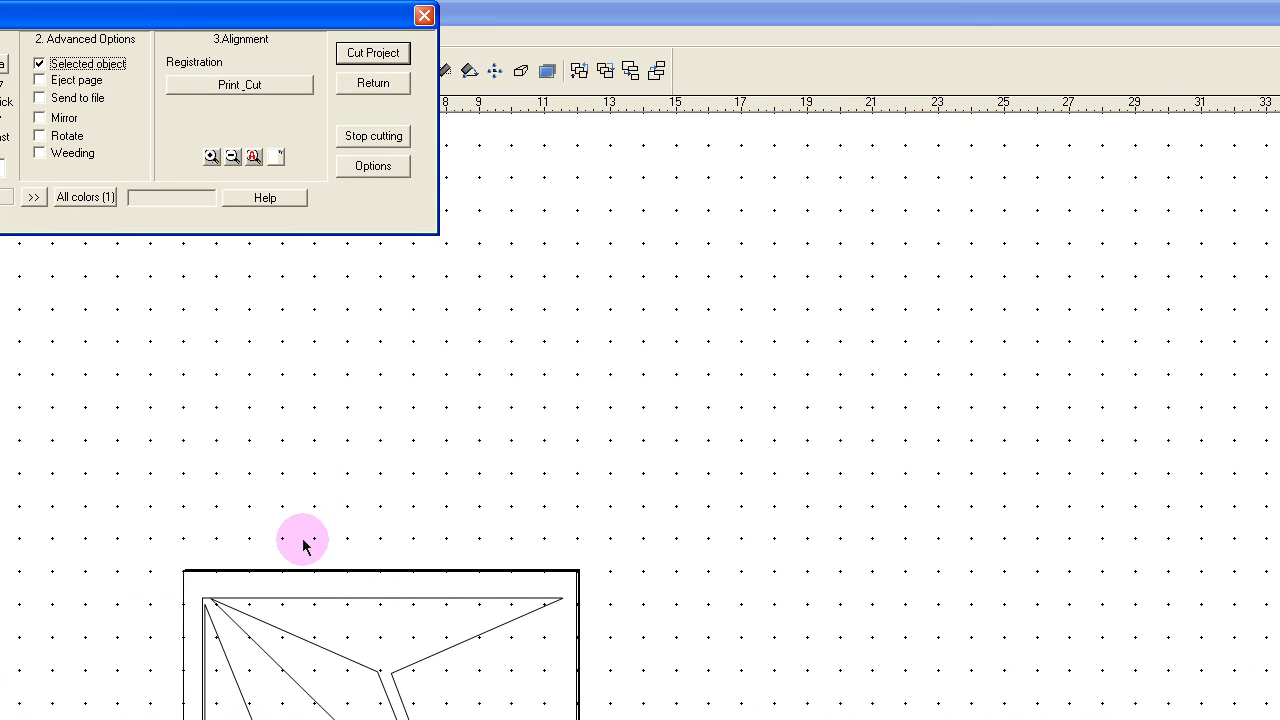
{"action": "left_click", "coordinate": [368, 84]}
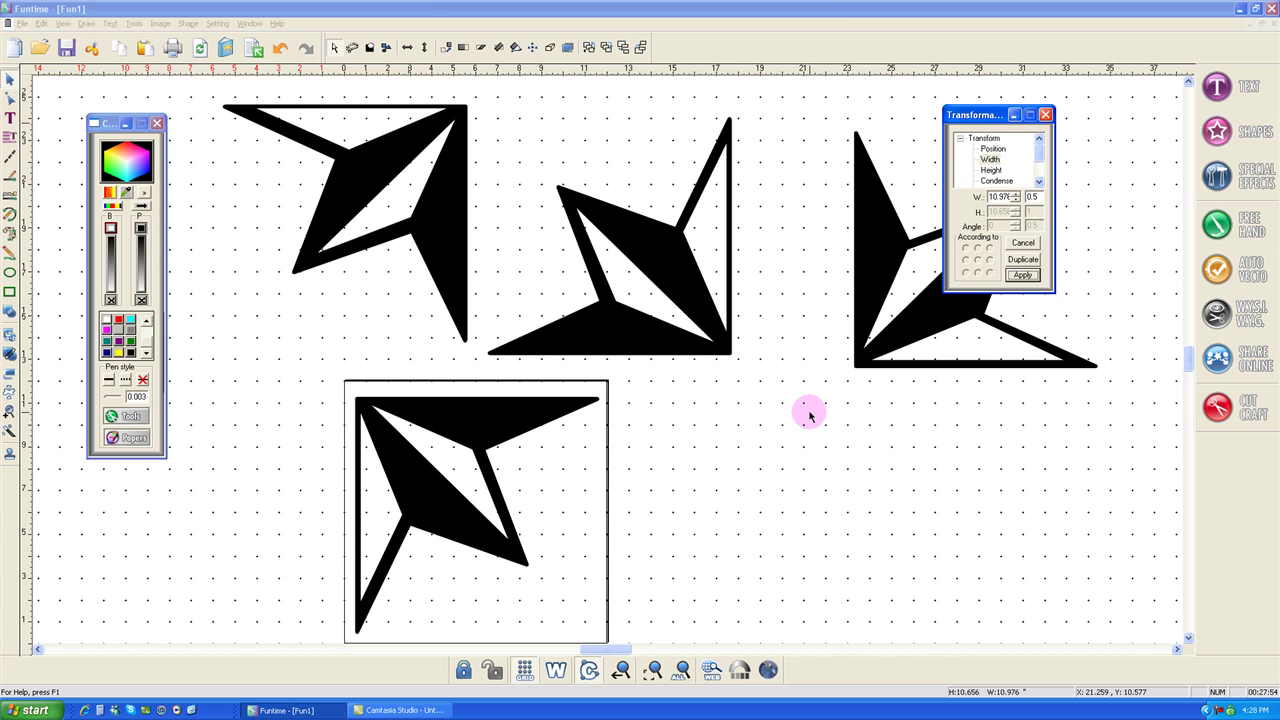
Outline the quarter on the page in red, the upper-left quarter in dark blue and the quarter beside it in green.
{"action": "left_click_drag", "start_coordinate": [320, 360], "coordinate": [663, 634]}
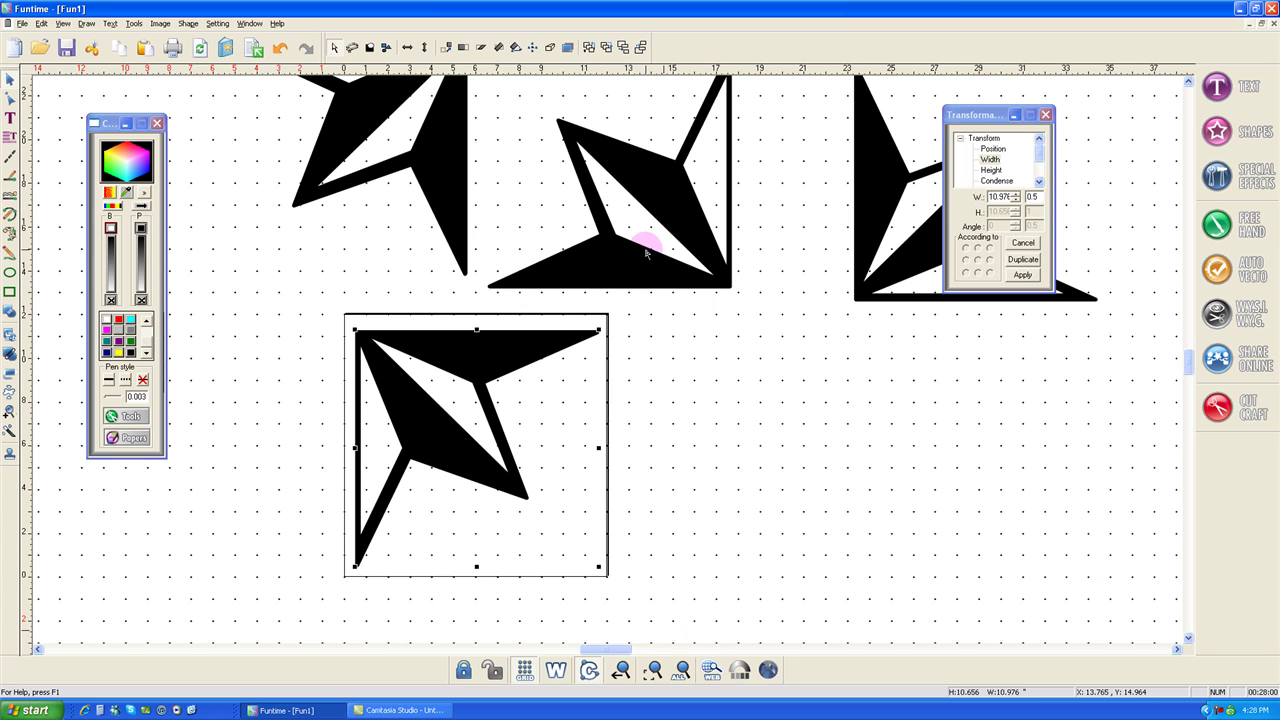
{"action": "left_click", "coordinate": [118, 322]}
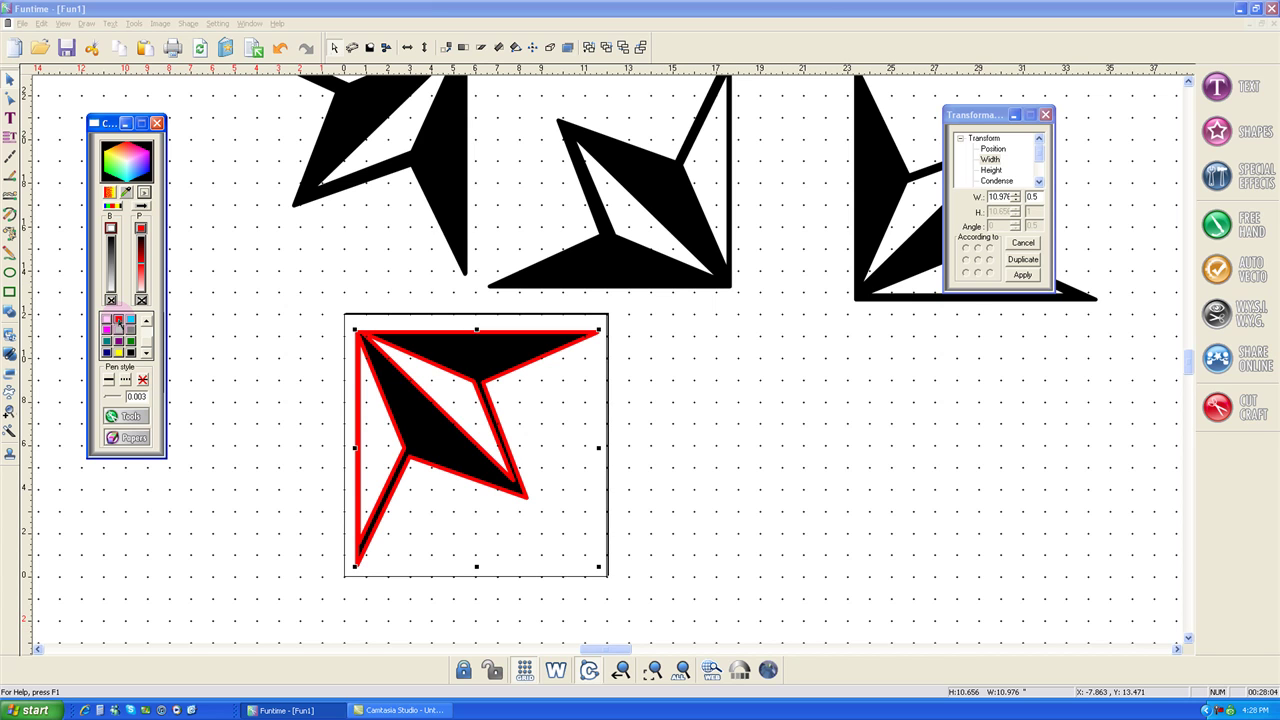
{"action": "left_click", "coordinate": [330, 158]}
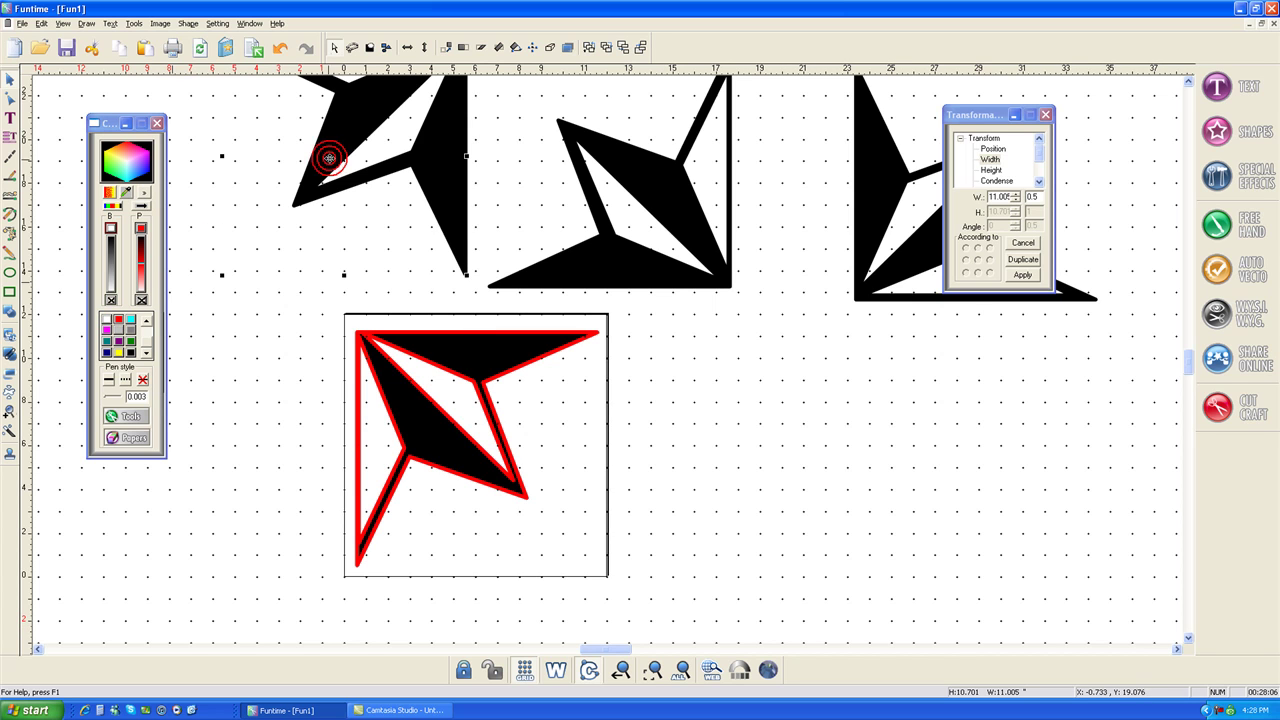
{"action": "left_click", "coordinate": [107, 341]}
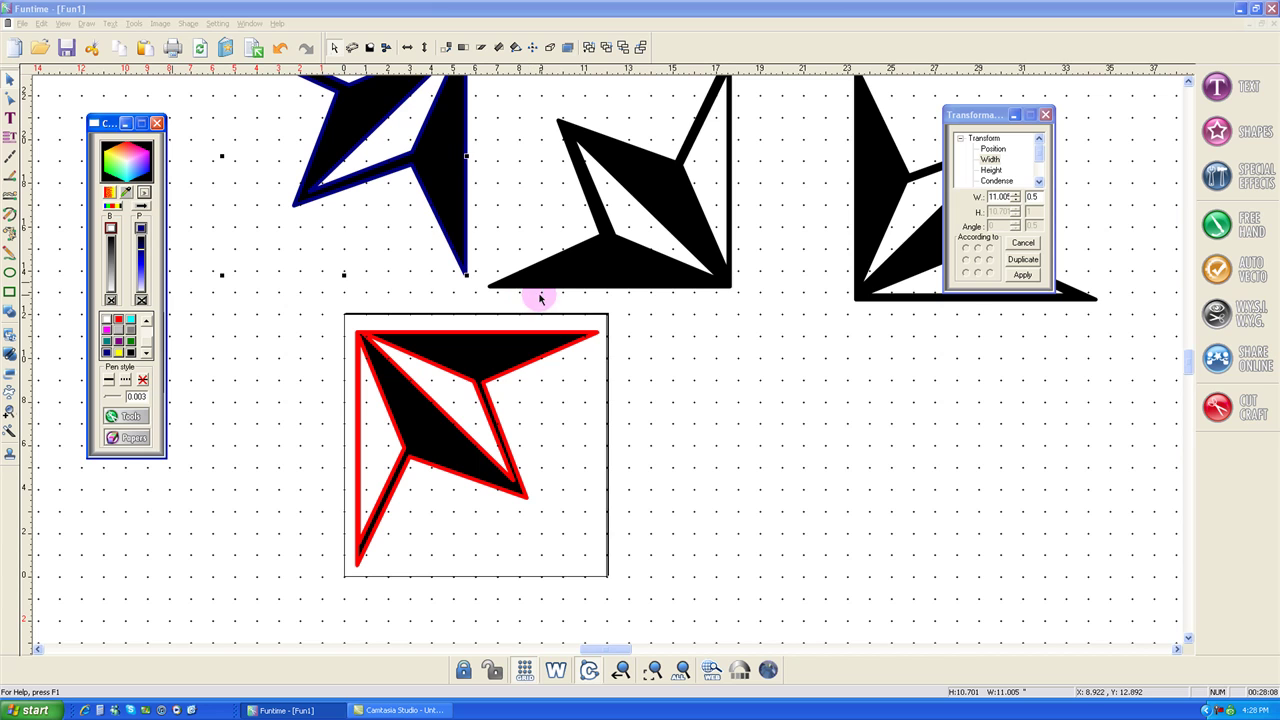
{"action": "left_click", "coordinate": [568, 279]}
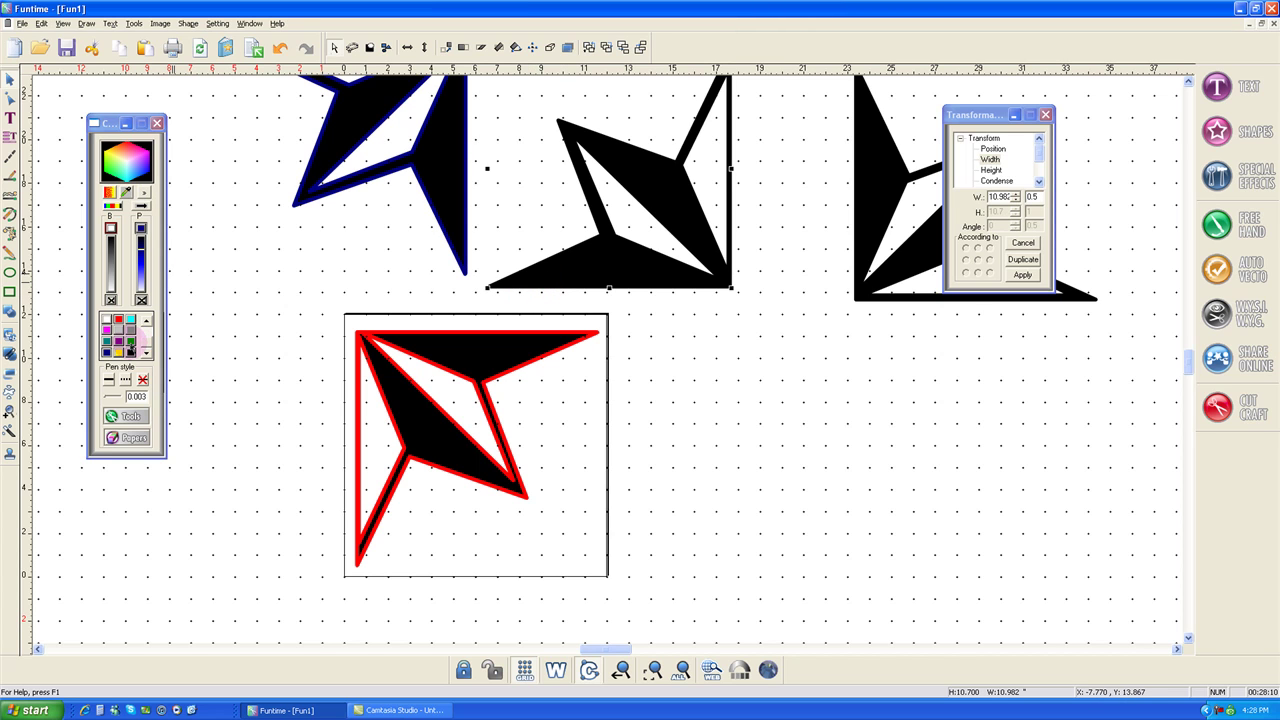
{"action": "left_click", "coordinate": [130, 341]}
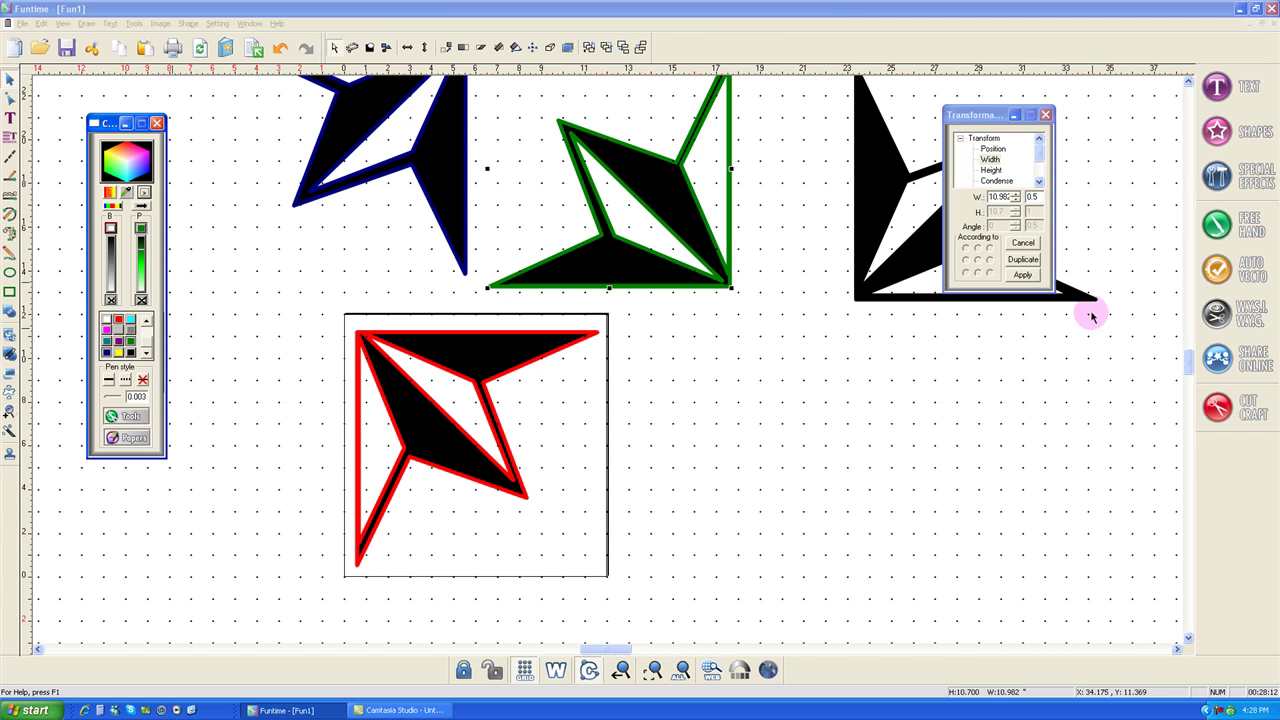
Open the cutting controls, isolate the red quarter in the cut preview and return to the drawing.
{"action": "left_click", "coordinate": [1257, 410]}
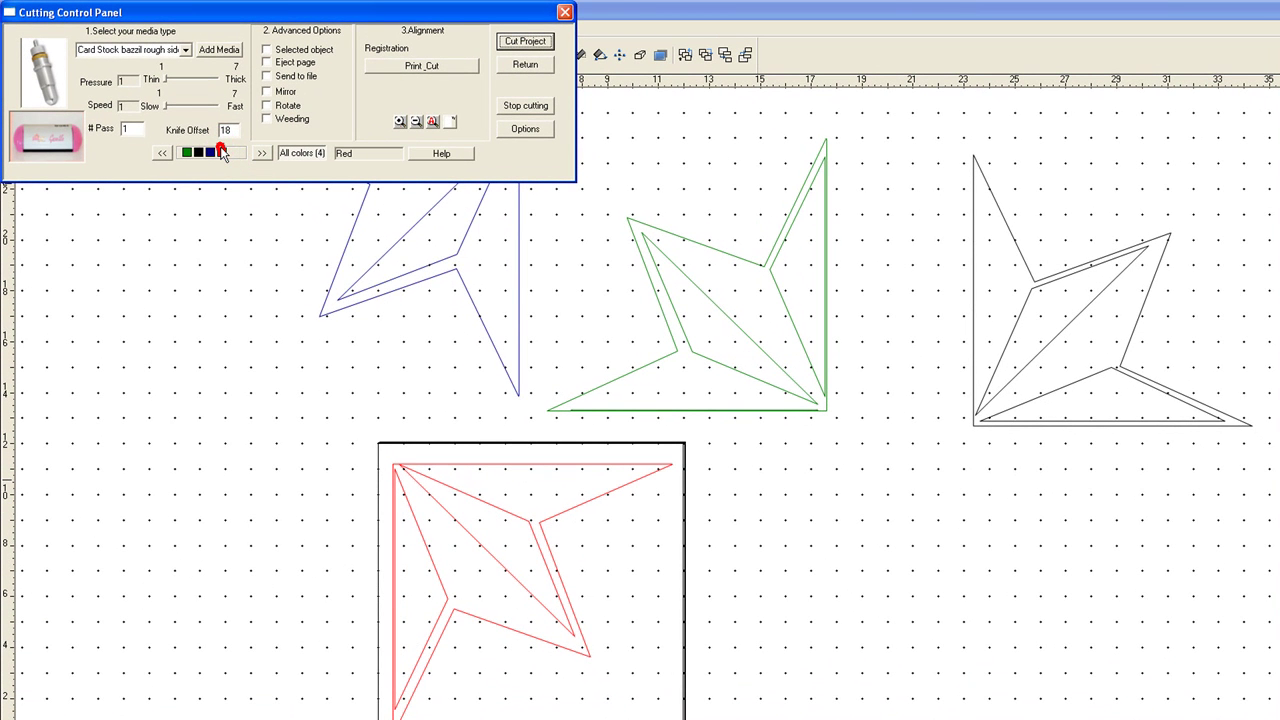
{"action": "left_click", "coordinate": [221, 153]}
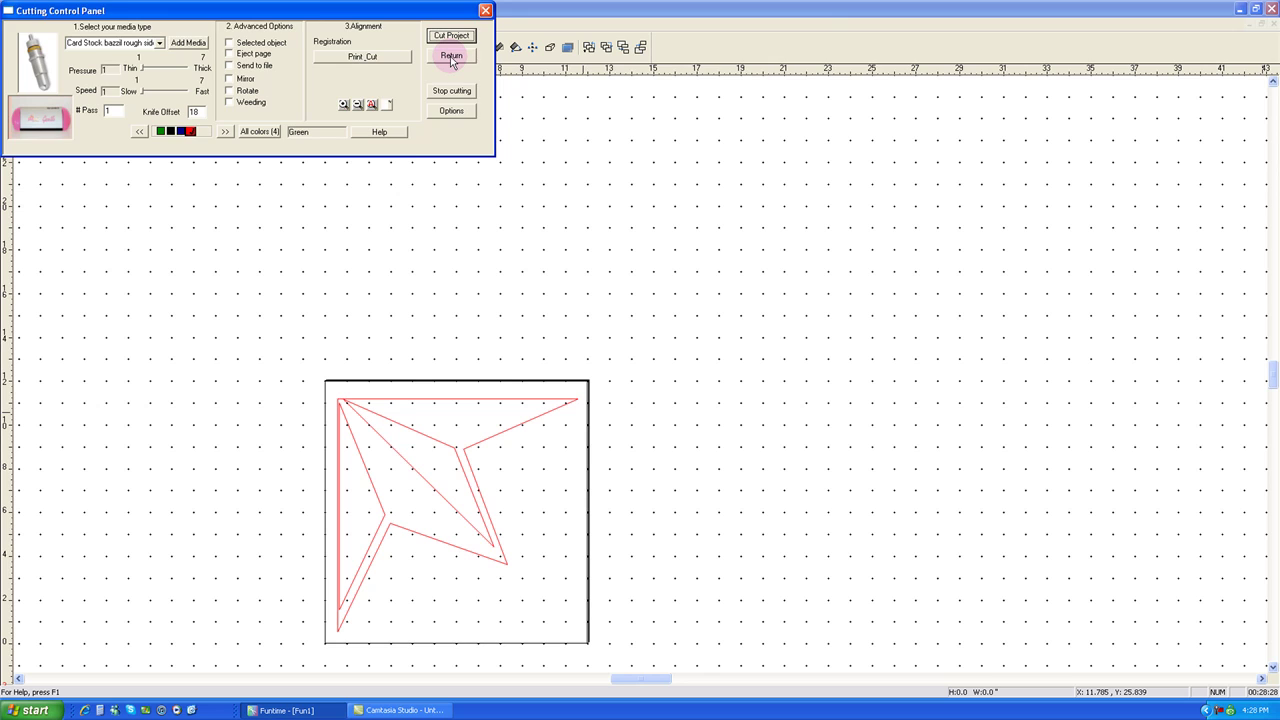
{"action": "left_click", "coordinate": [451, 57]}
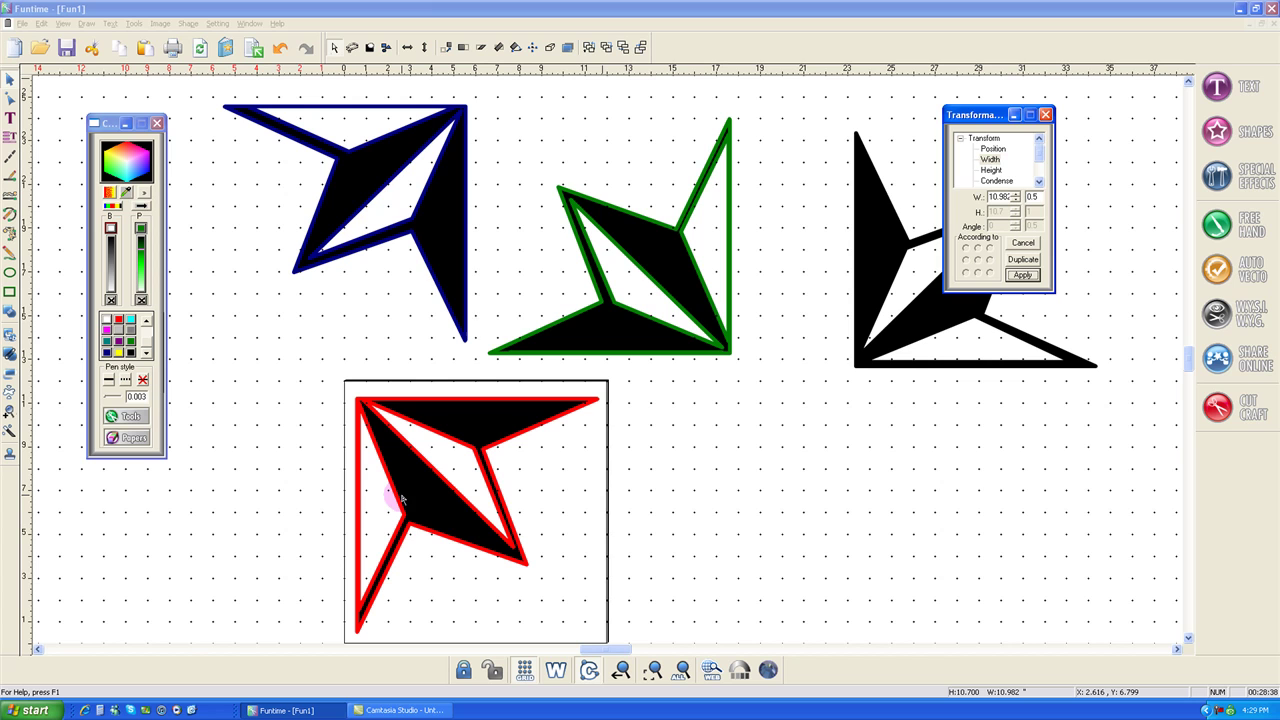
Stack the blue-outlined and green-outlined quarters on the page over the red quarter, keeping them inside the page border.
{"action": "left_click_drag", "start_coordinate": [450, 250], "coordinate": [578, 511]}
{"action": "left_click", "coordinate": [650, 321]}
{"action": "left_click_drag", "start_coordinate": [650, 321], "coordinate": [520, 604]}
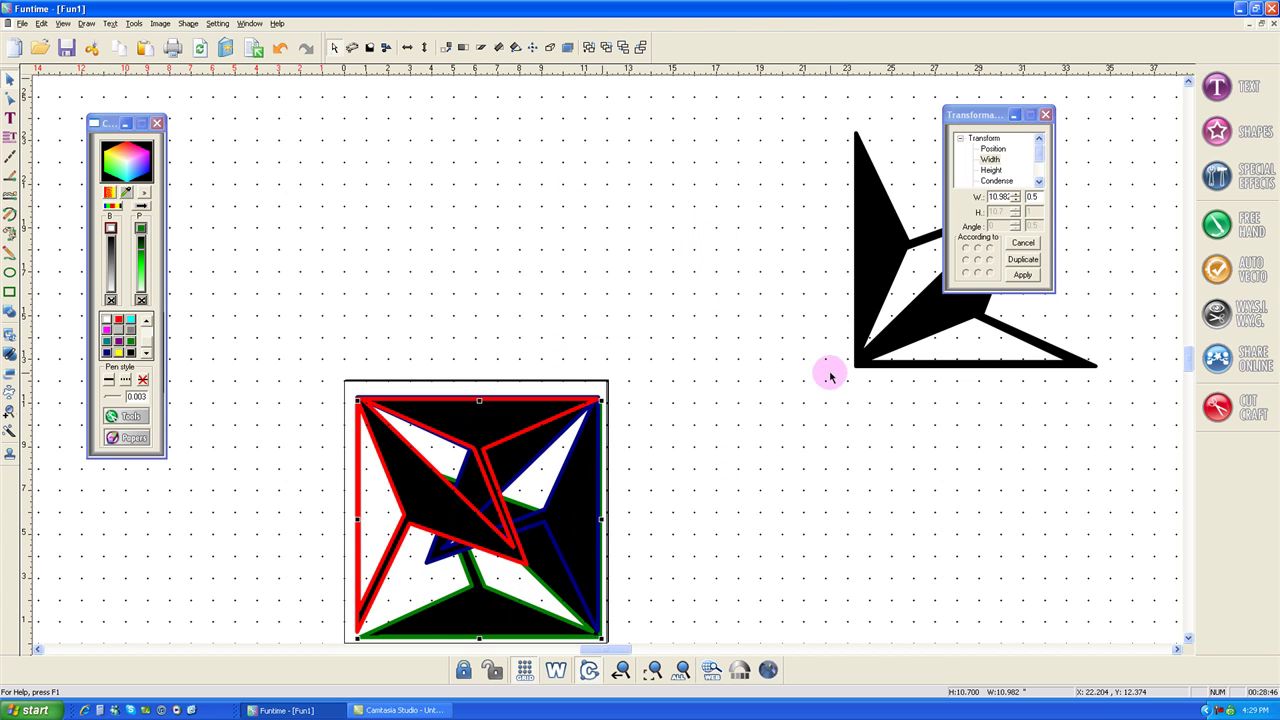
Move the remaining black quarter onto the page so all four quarters overlap inside the page border.
{"action": "left_click_drag", "start_coordinate": [860, 323], "coordinate": [366, 588]}
{"action": "key", "text": "Up"}
{"action": "key", "text": "Up"}
{"action": "key", "text": "Up"}
{"action": "key", "text": "Up"}
{"action": "key", "text": "Up"}
{"action": "key", "text": "Up"}
{"action": "key", "text": "Up"}
{"action": "key", "text": "Up"}
{"action": "key", "text": "Up"}
{"action": "key", "text": "Up"}
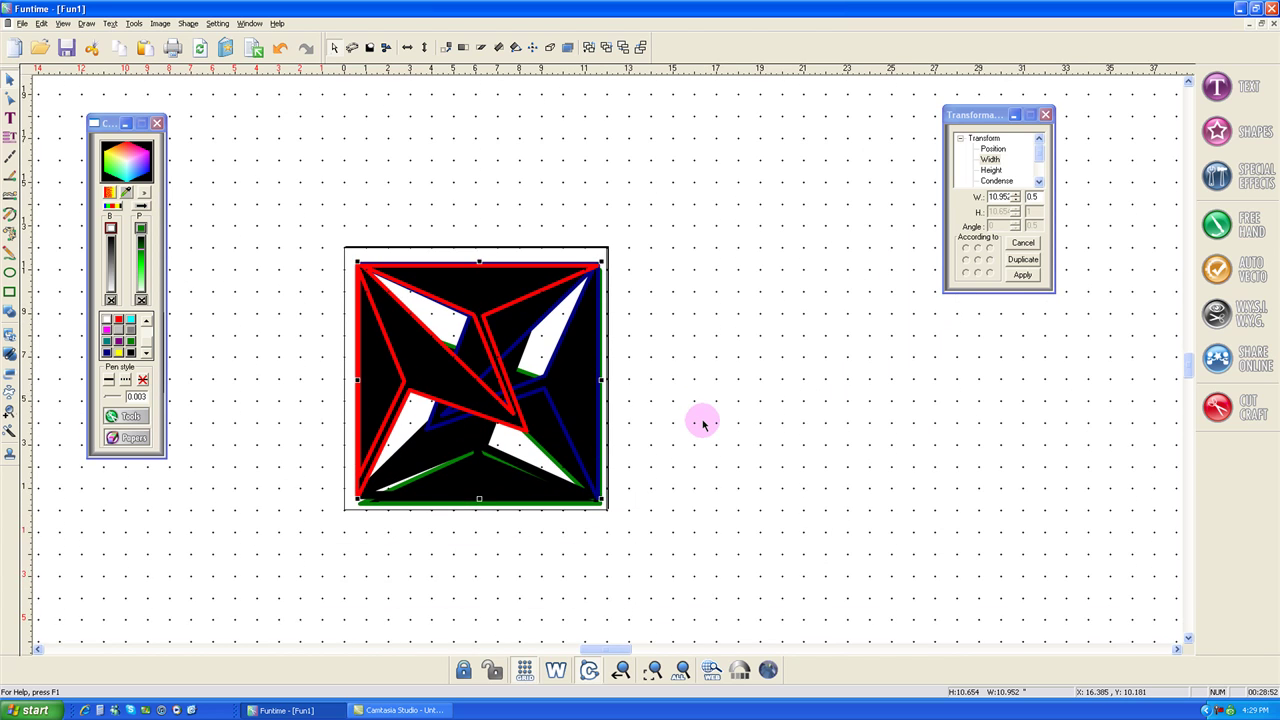
{"action": "key", "text": "Up"}
{"action": "key", "text": "Up"}
{"action": "key", "text": "Up"}
{"action": "key", "text": "Up"}
{"action": "key", "text": "Up"}
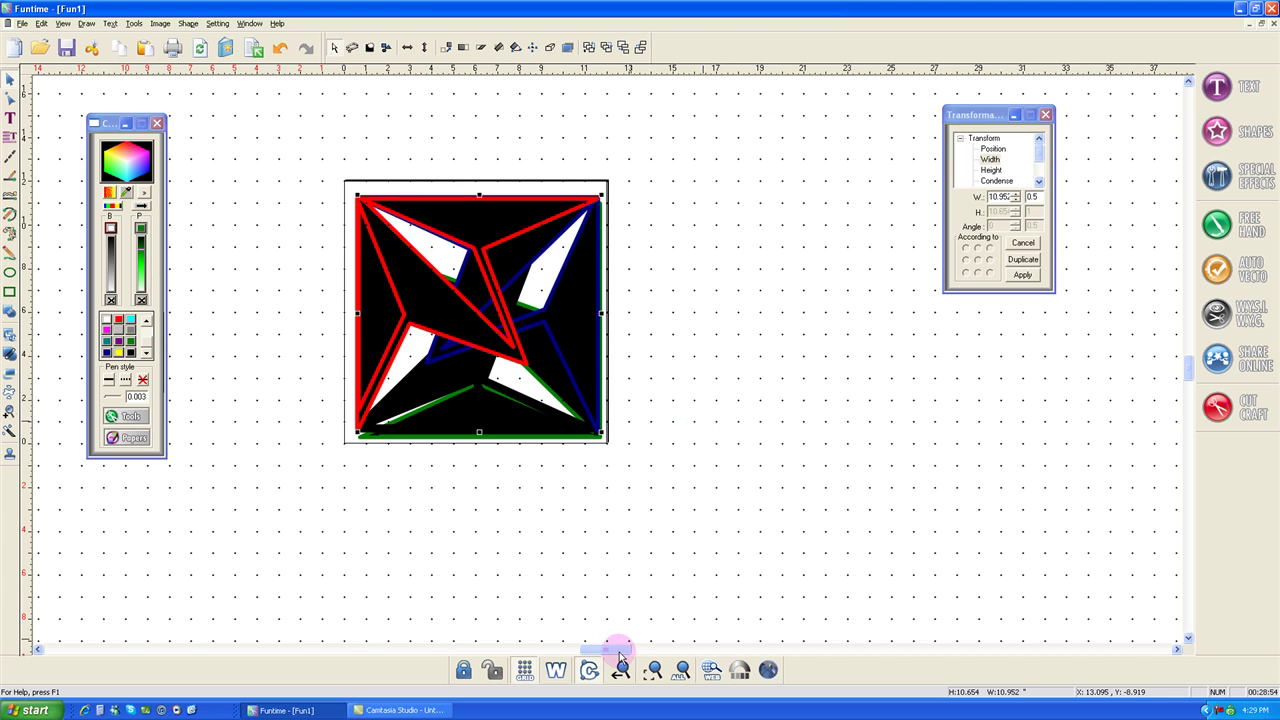
Check in the cutting controls that the stacked quarters can be isolated by colour, from green through to red, and return to the drawing.
{"action": "left_click", "coordinate": [682, 670]}
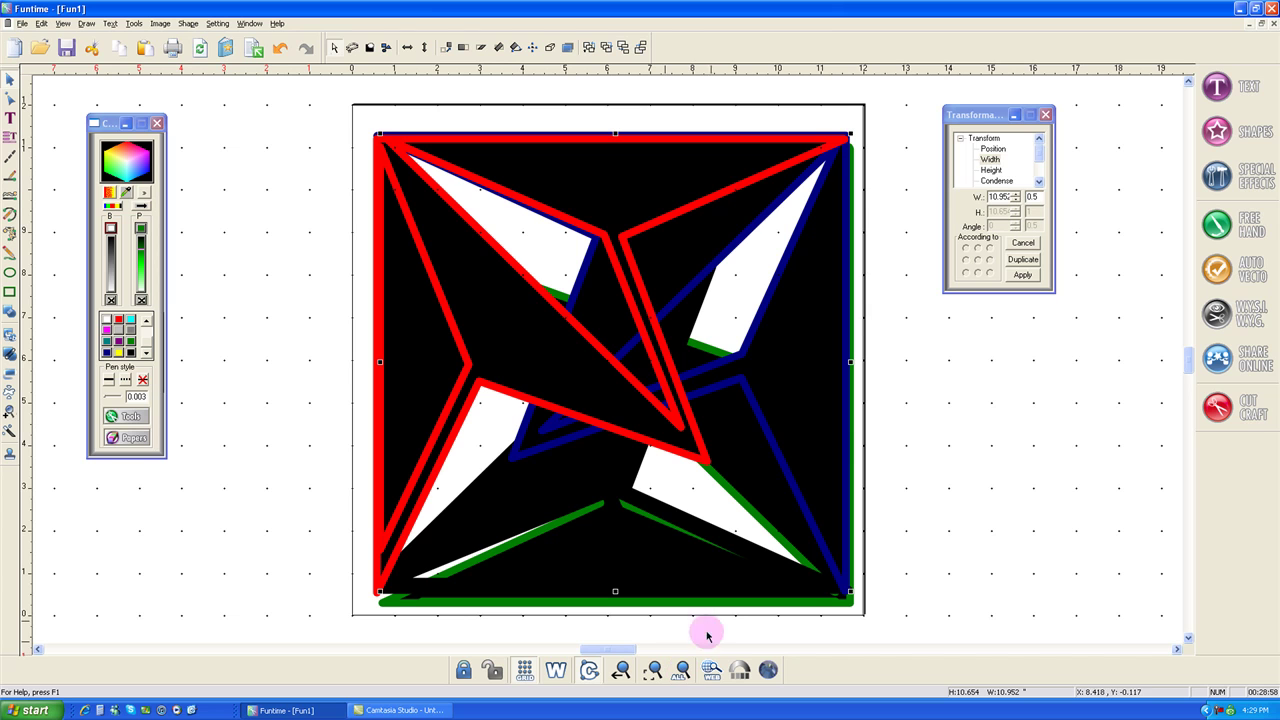
{"action": "left_click", "coordinate": [1255, 405]}
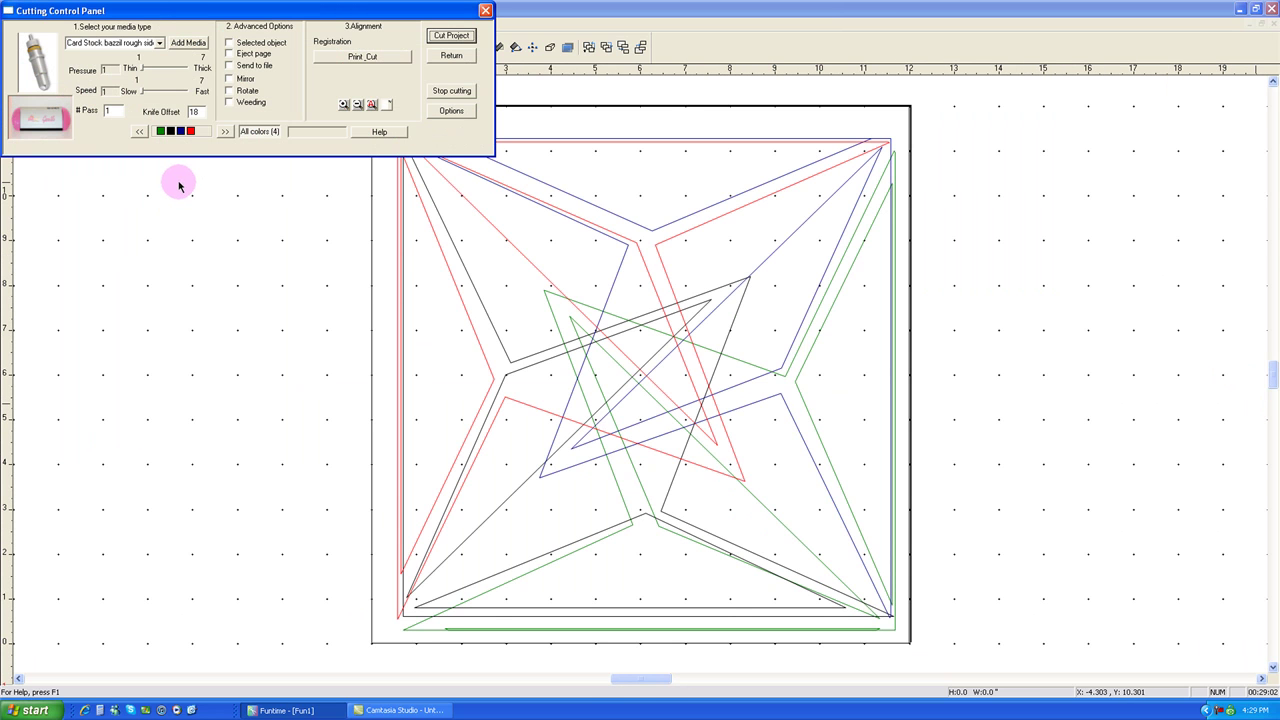
{"action": "left_click", "coordinate": [160, 131]}
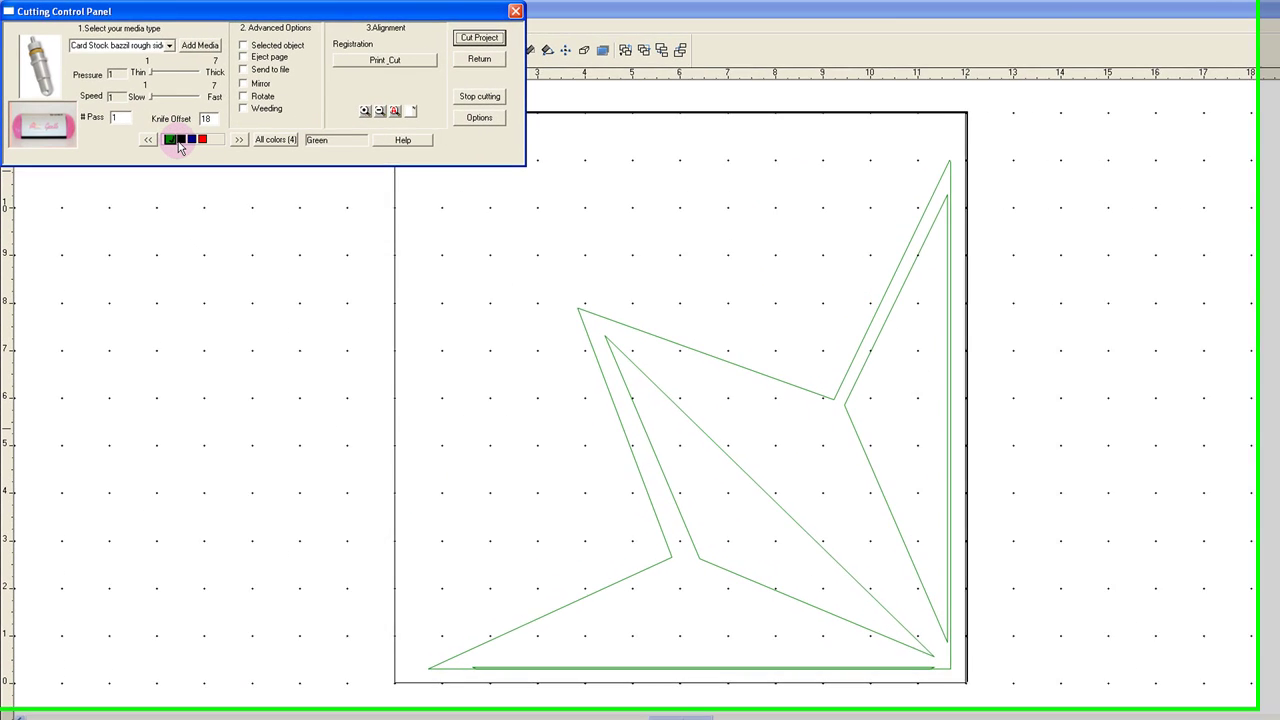
{"action": "left_click", "coordinate": [191, 140]}
{"action": "left_click", "coordinate": [216, 146]}
{"action": "left_click", "coordinate": [210, 147]}
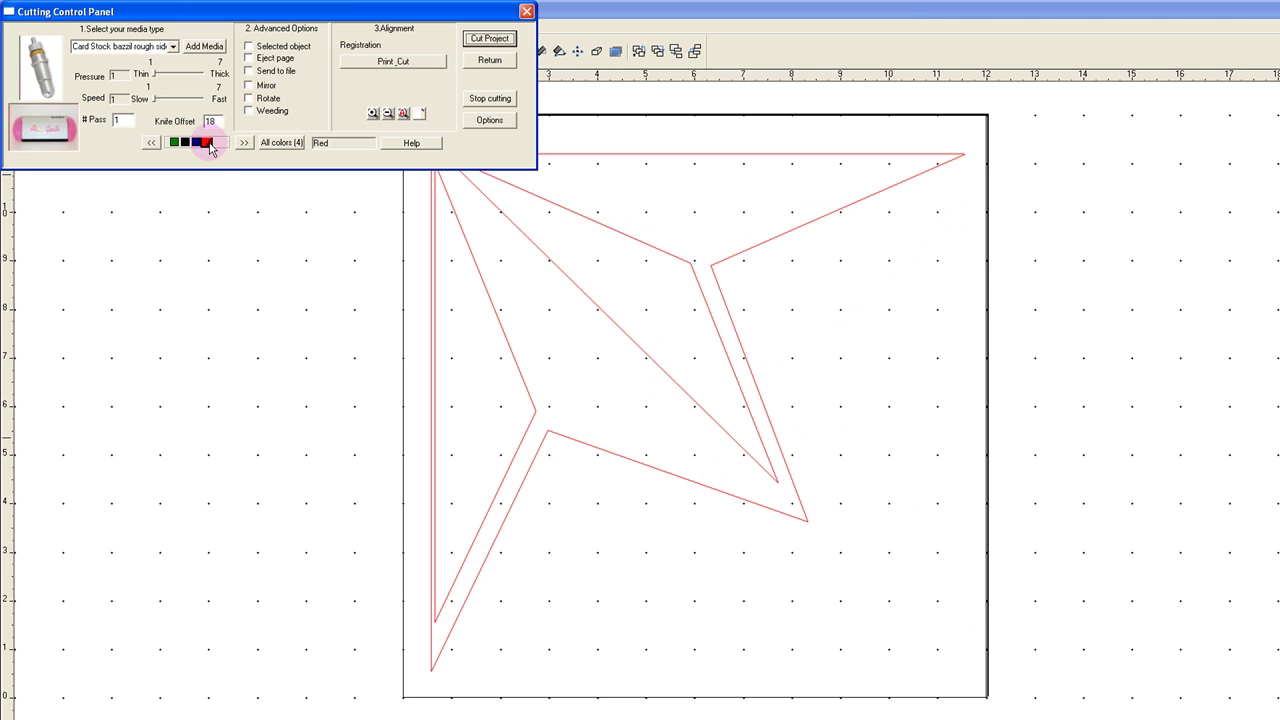
{"action": "left_click", "coordinate": [489, 60]}
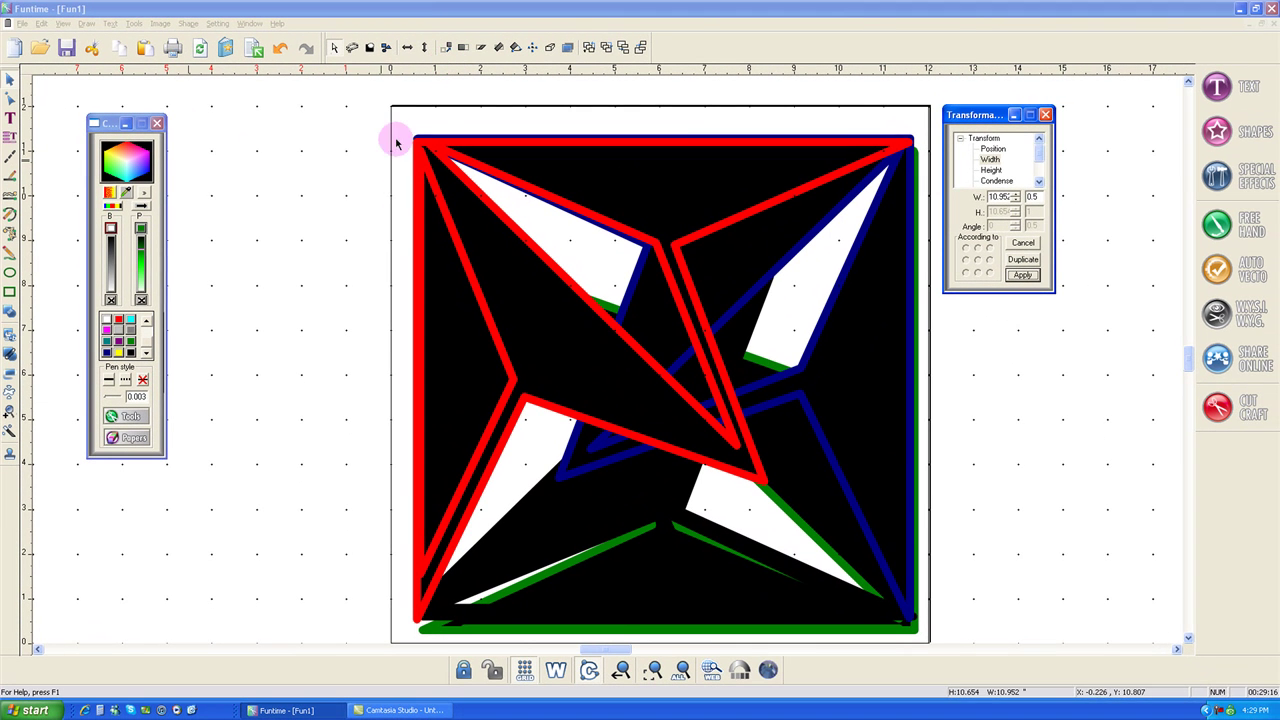